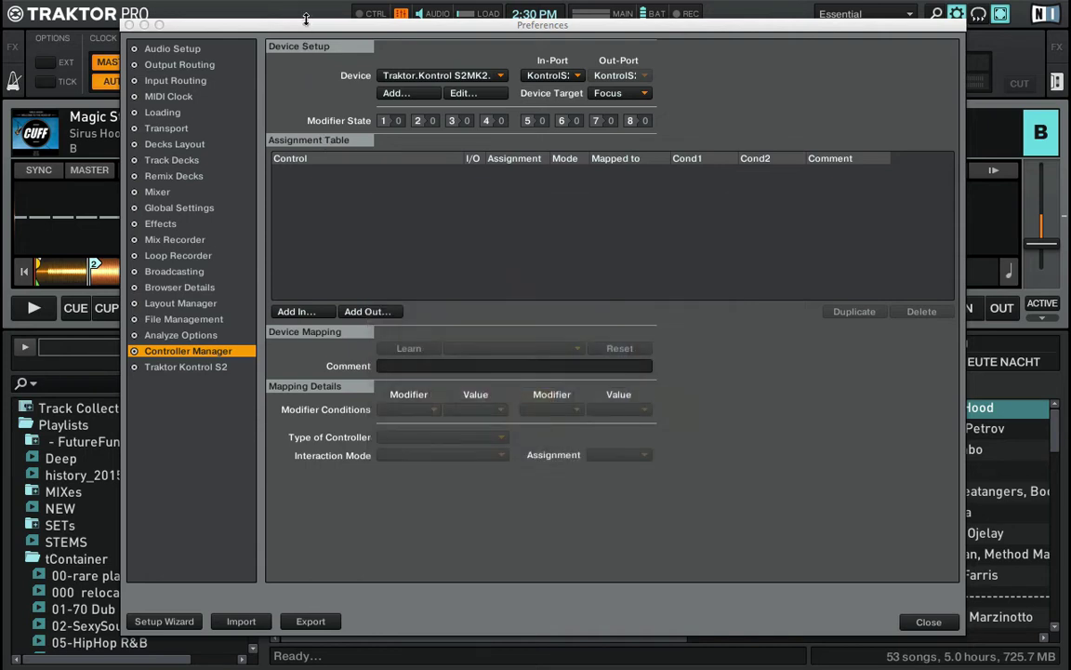
Select the Traktor.Kontrol S2MK2.Default device and set its in-port to KontrolS2MK2
{"action": "left_click_drag", "start_coordinate": [277, 19], "coordinate": [286, 19]}
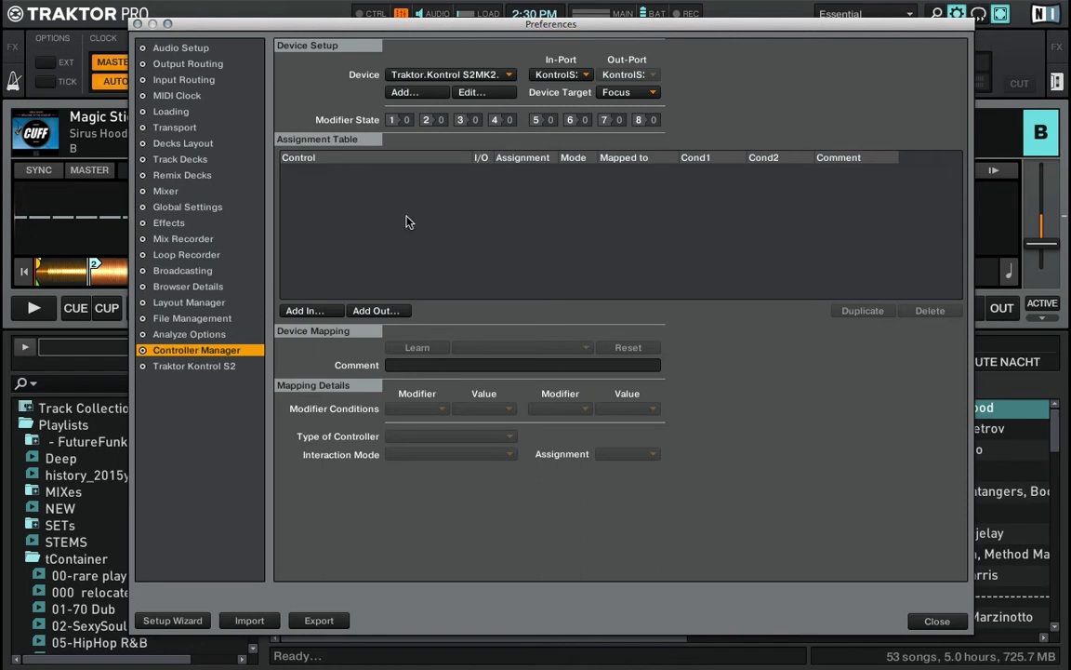
{"action": "left_click", "coordinate": [438, 78]}
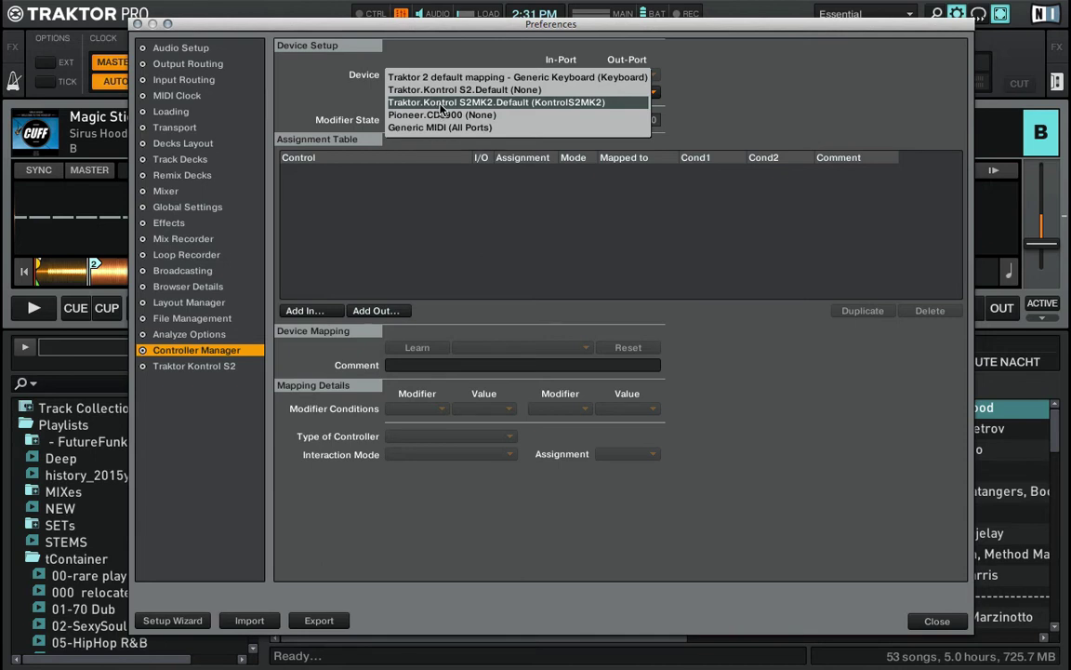
{"action": "left_click", "coordinate": [443, 103]}
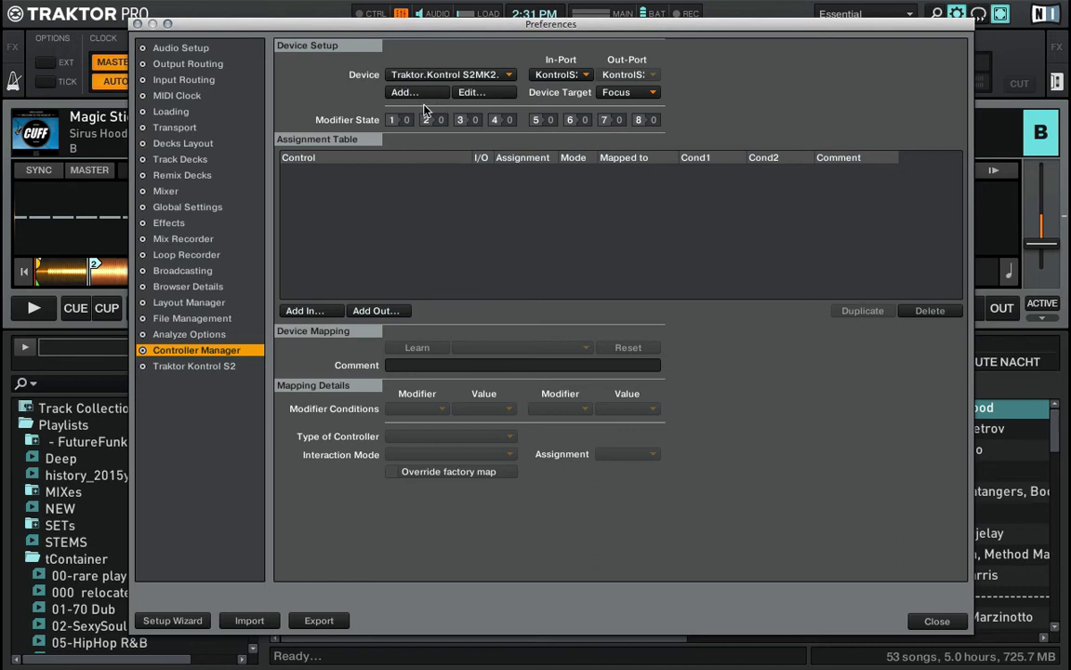
{"action": "left_click", "coordinate": [562, 73]}
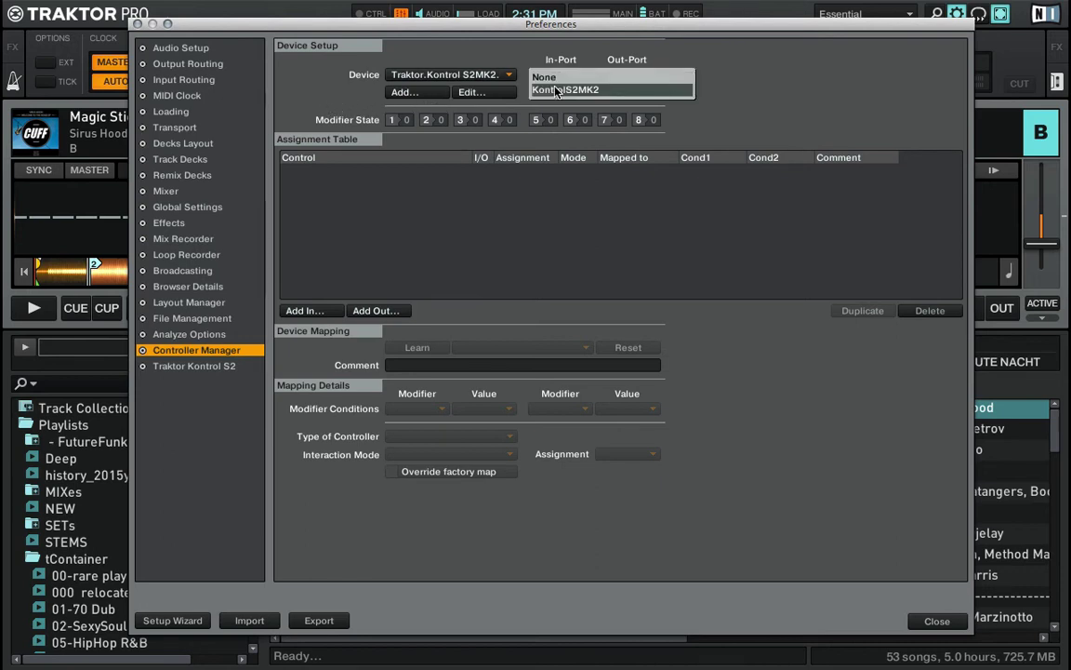
{"action": "left_click", "coordinate": [558, 89]}
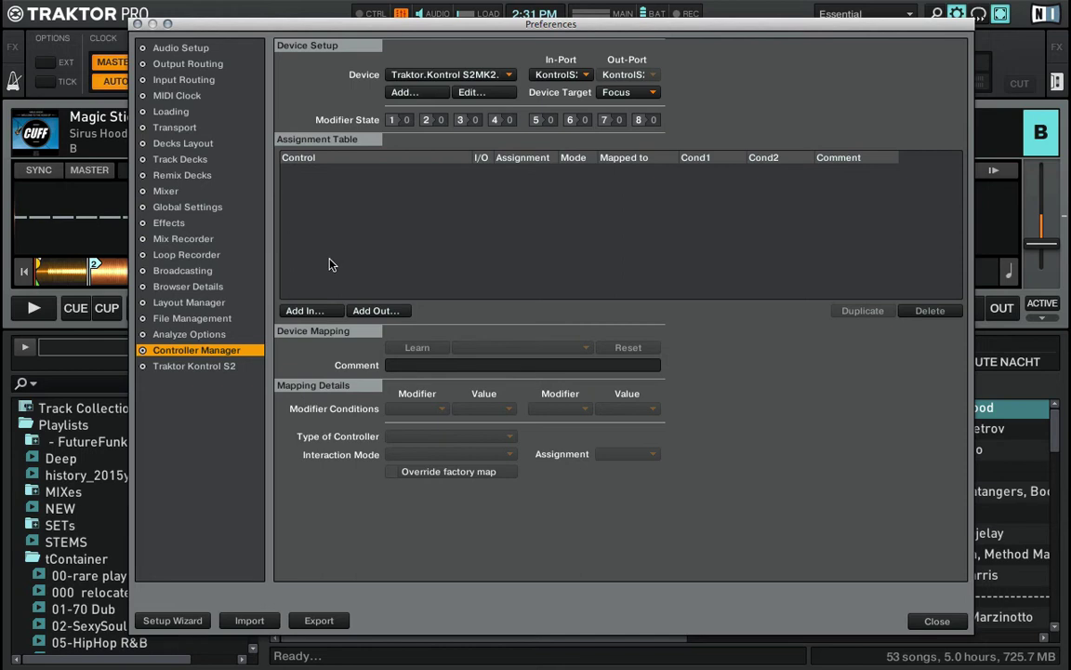
Add a Modifier #1 input assignment and learn it to the controller's left Shift button (Left.Shift)
{"action": "left_click", "coordinate": [313, 313]}
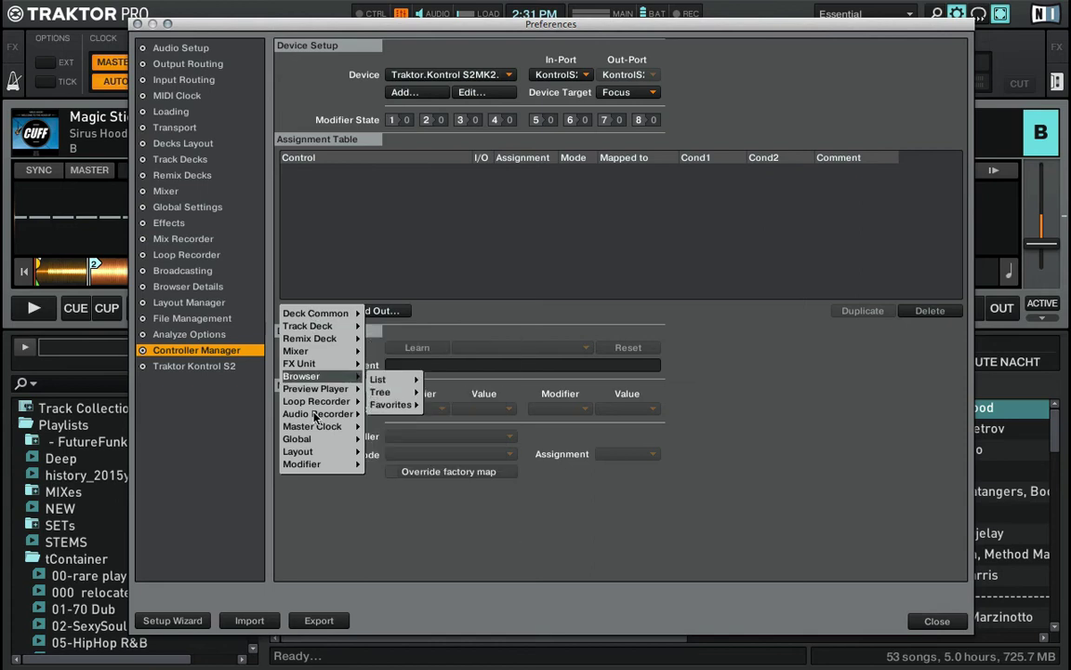
{"action": "mouse_move", "coordinate": [309, 467]}
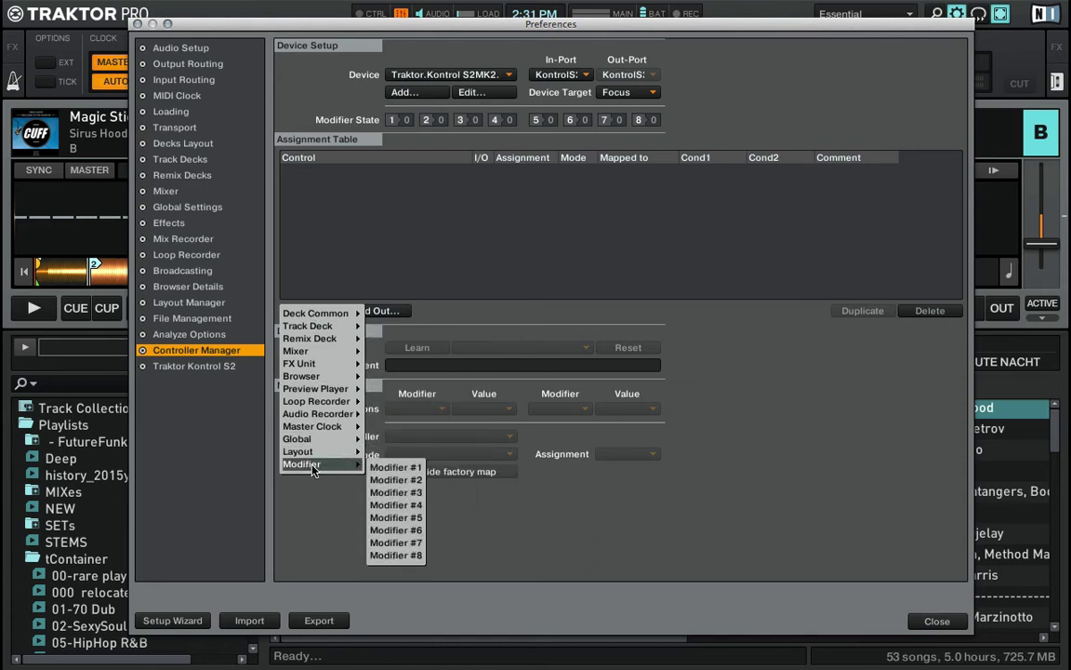
{"action": "left_click", "coordinate": [397, 467]}
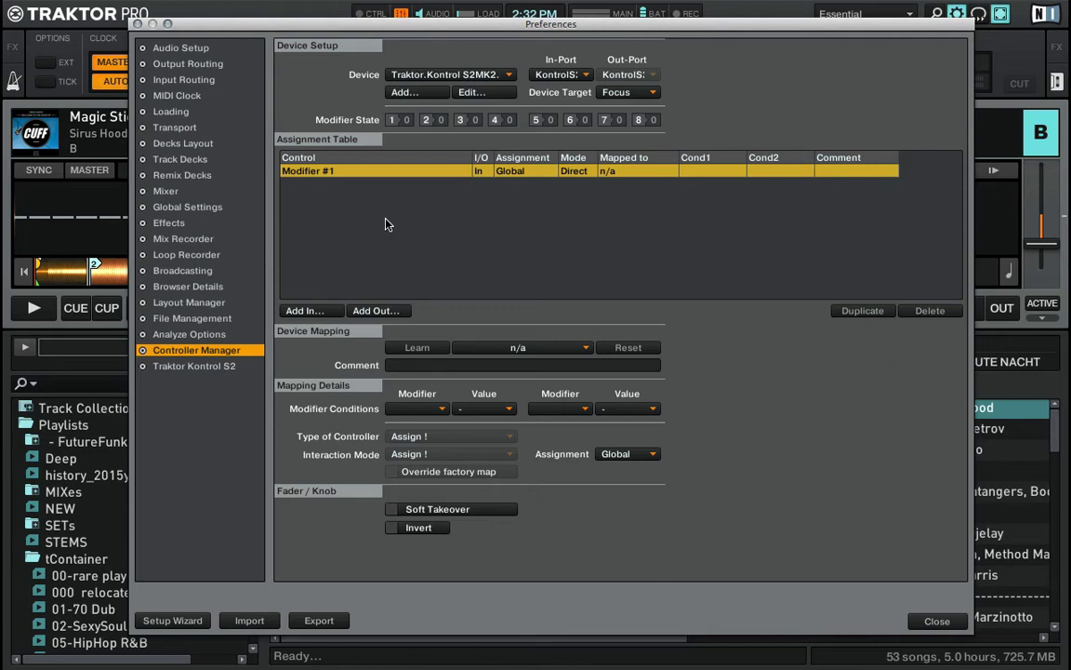
{"action": "left_click", "coordinate": [418, 350]}
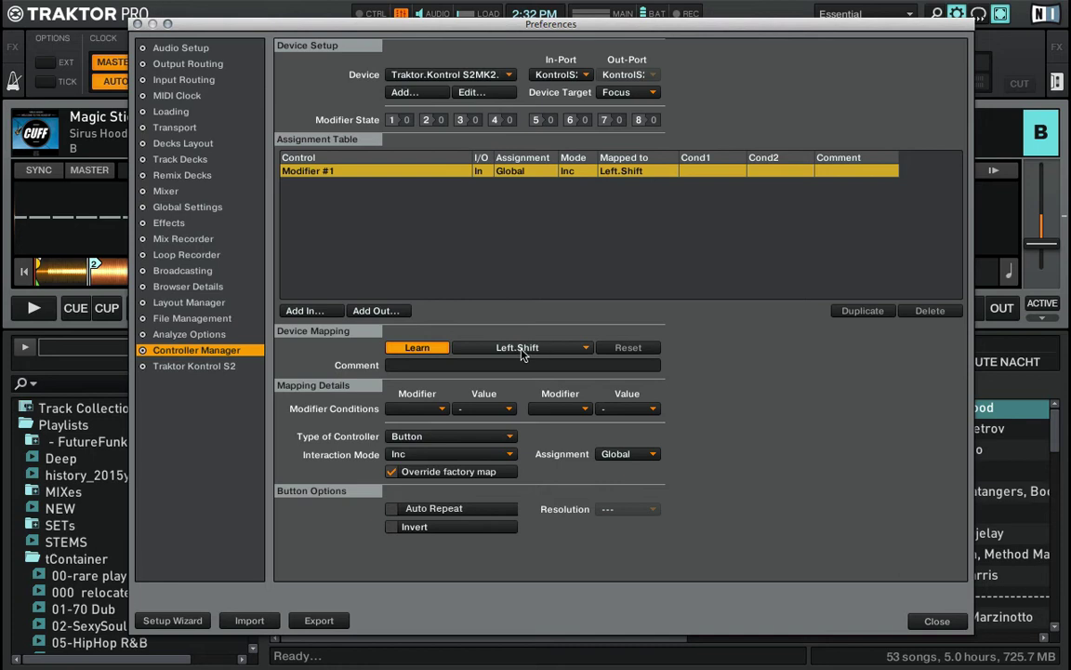
{"action": "left_click", "coordinate": [415, 347]}
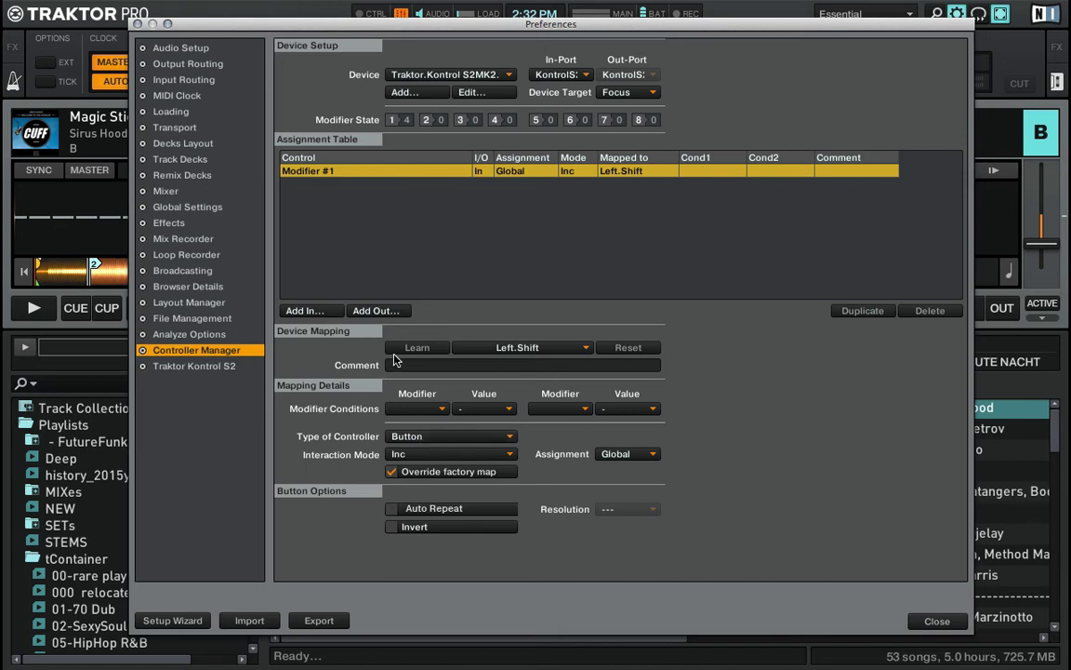
Configure the Left.Shift modifier as a Button in Hold mode that sets the value to 1
{"action": "left_click", "coordinate": [414, 438]}
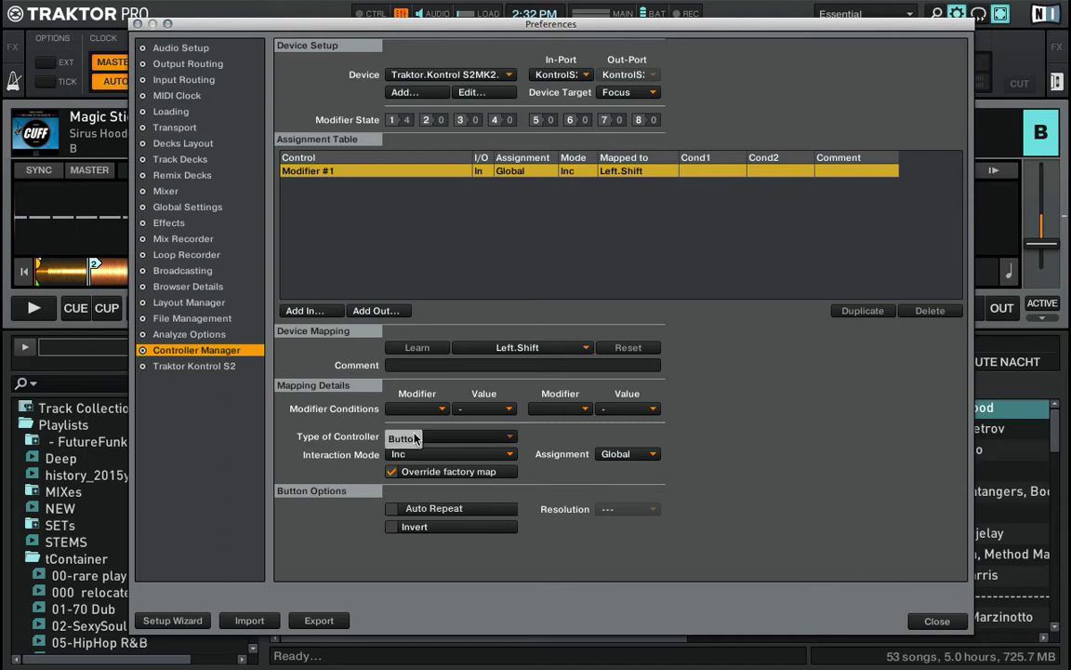
{"action": "left_click", "coordinate": [412, 438]}
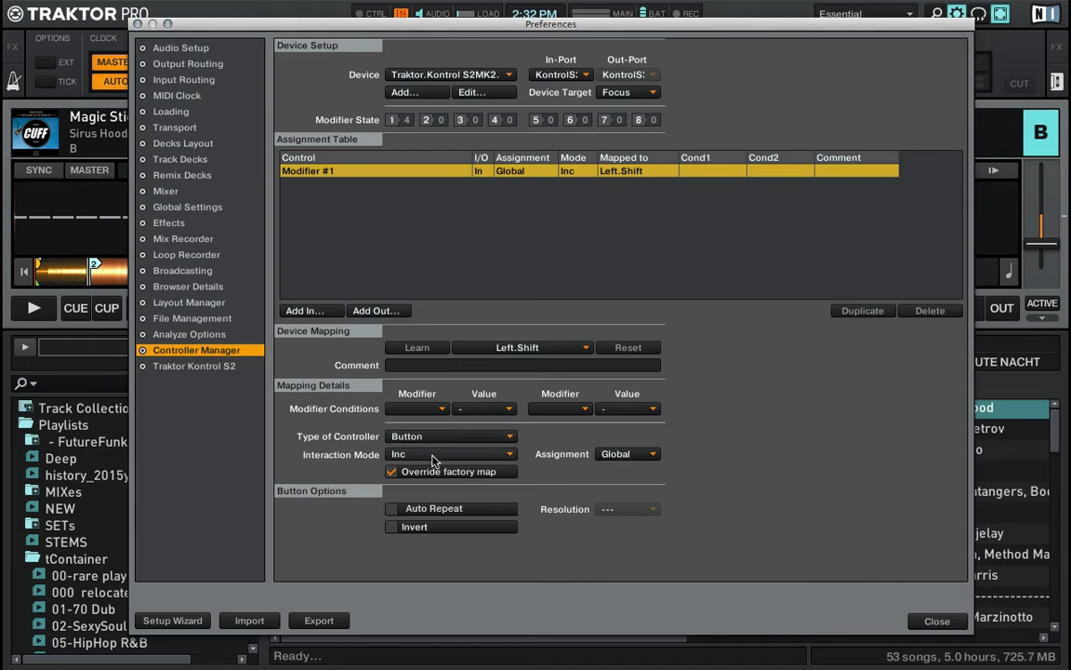
{"action": "left_click", "coordinate": [432, 456]}
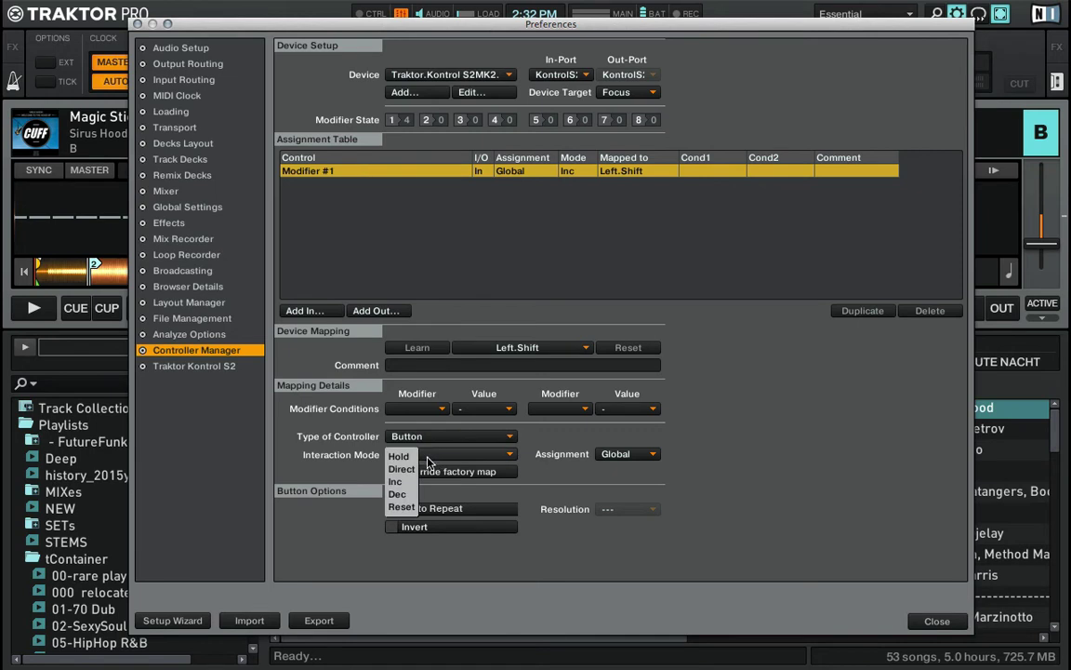
{"action": "left_click", "coordinate": [399, 457]}
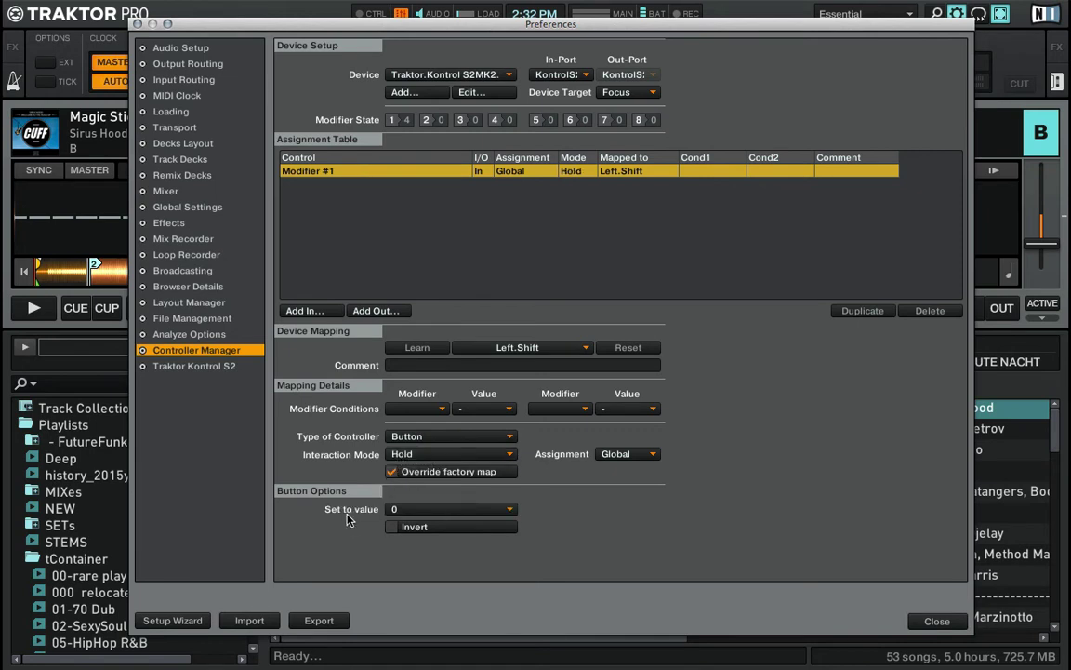
{"action": "left_click", "coordinate": [403, 508]}
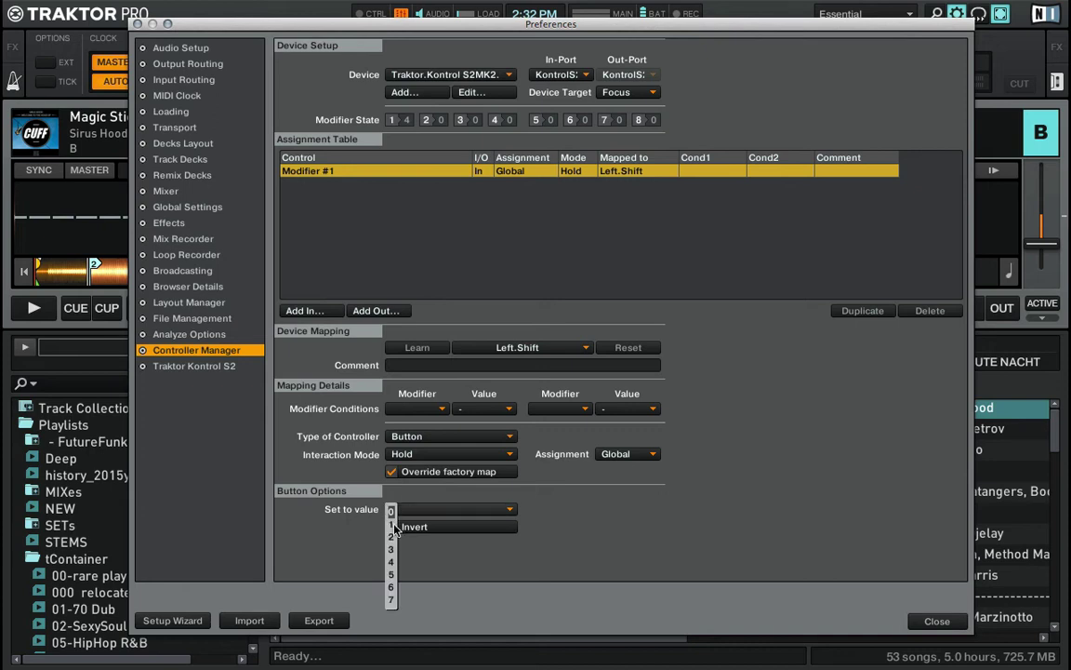
{"action": "left_click", "coordinate": [400, 527]}
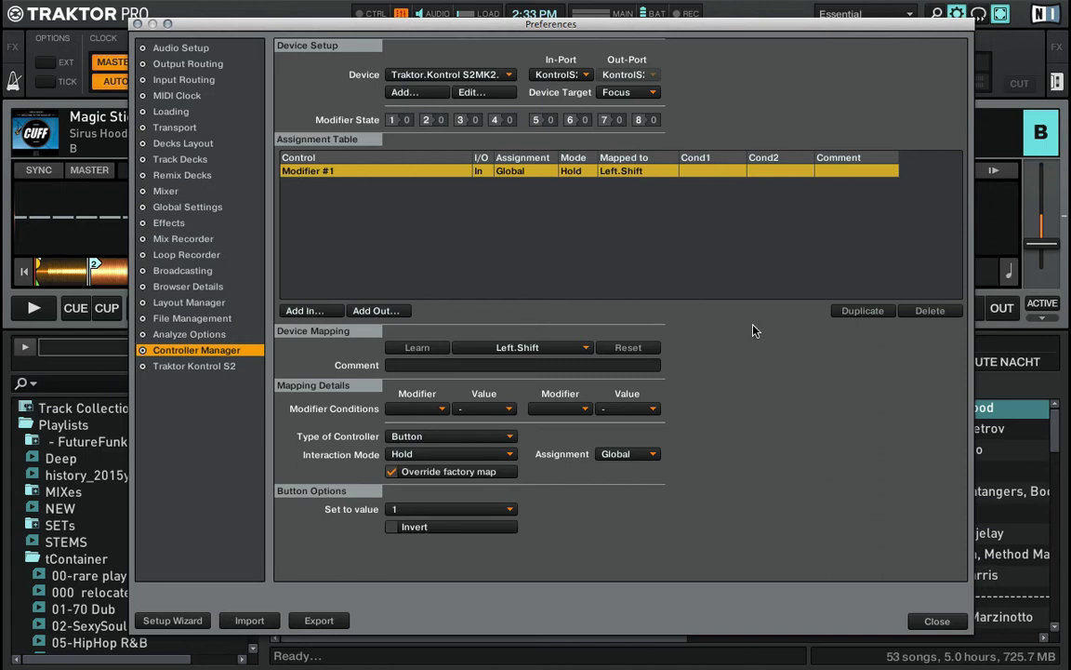
Add a second Modifier #1 input assignment and learn it to the controller's right Shift button (Right.Shift)
{"action": "left_click", "coordinate": [304, 311]}
{"action": "mouse_move", "coordinate": [335, 463]}
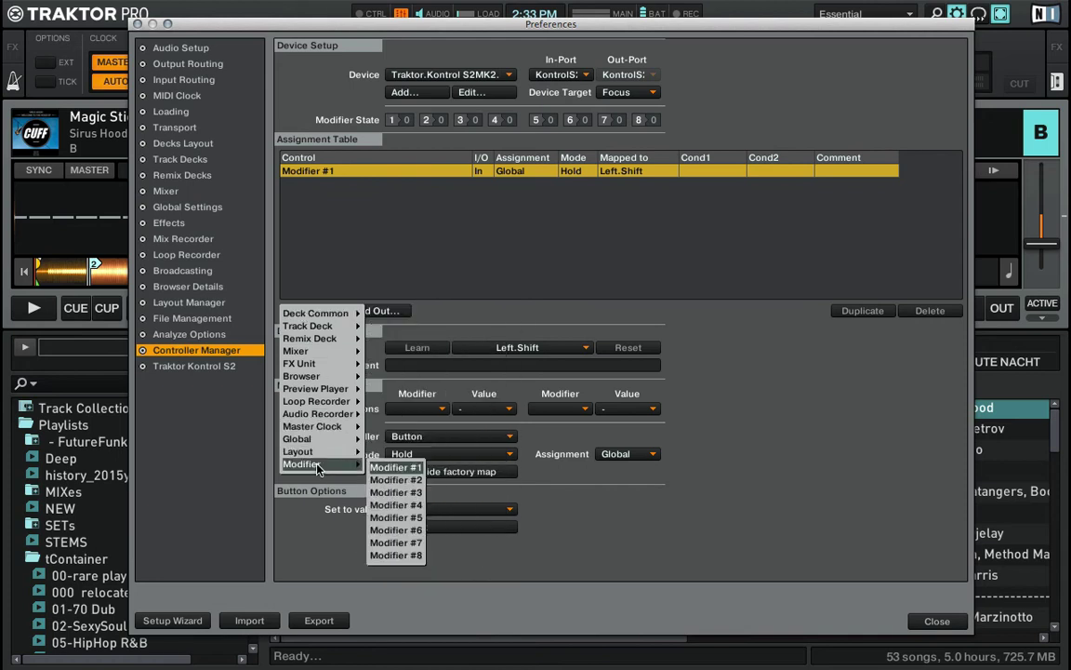
{"action": "left_click", "coordinate": [396, 467]}
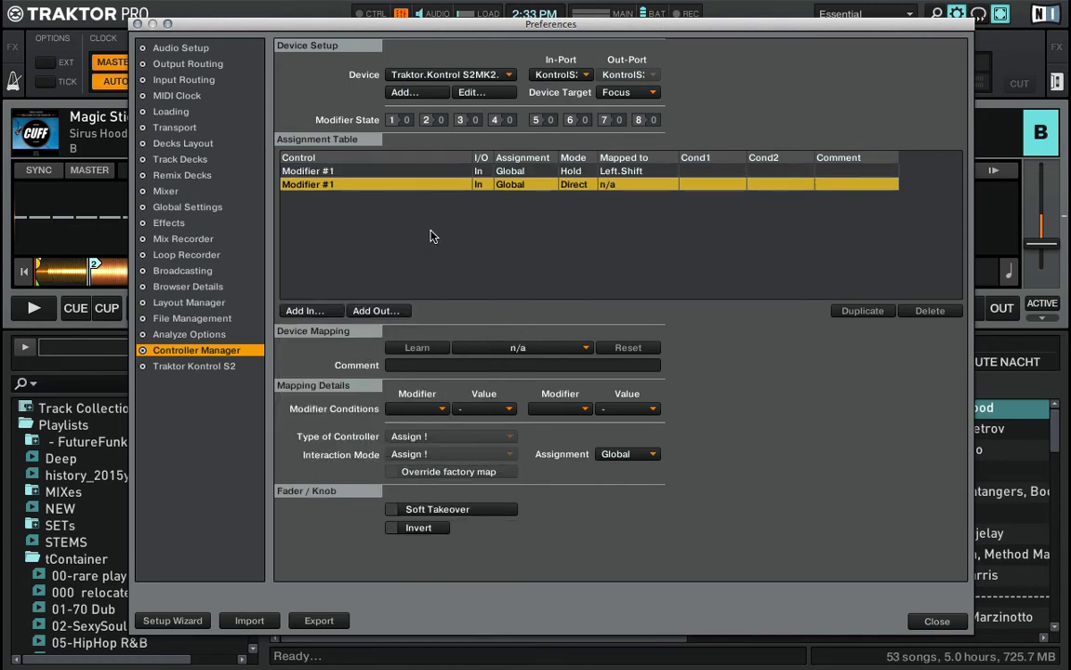
{"action": "left_click", "coordinate": [418, 350]}
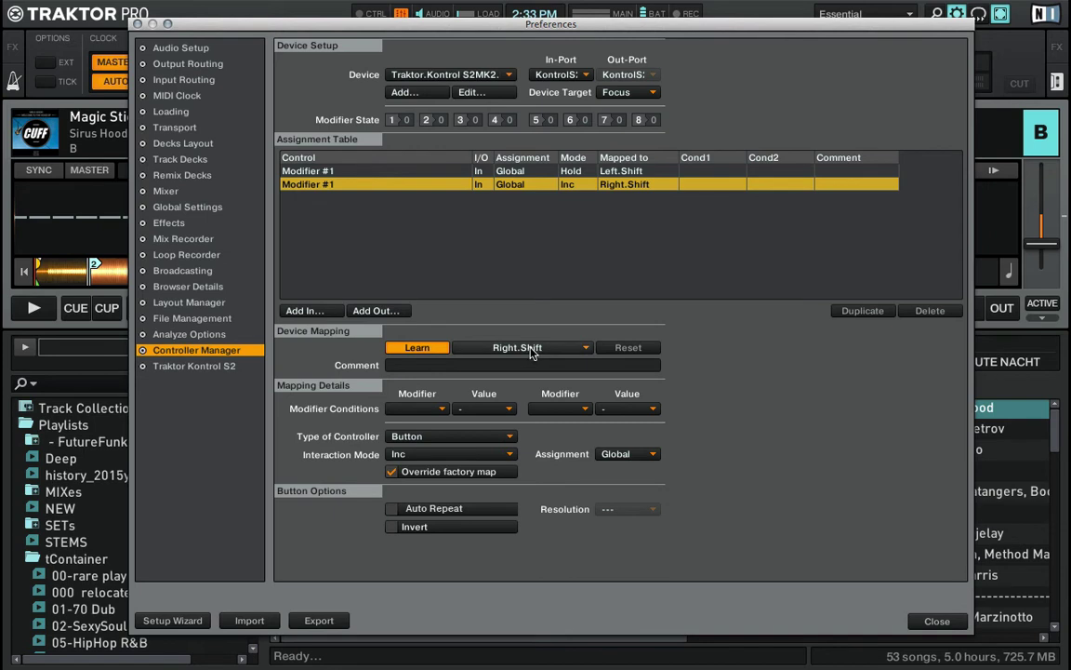
{"action": "left_click", "coordinate": [410, 347]}
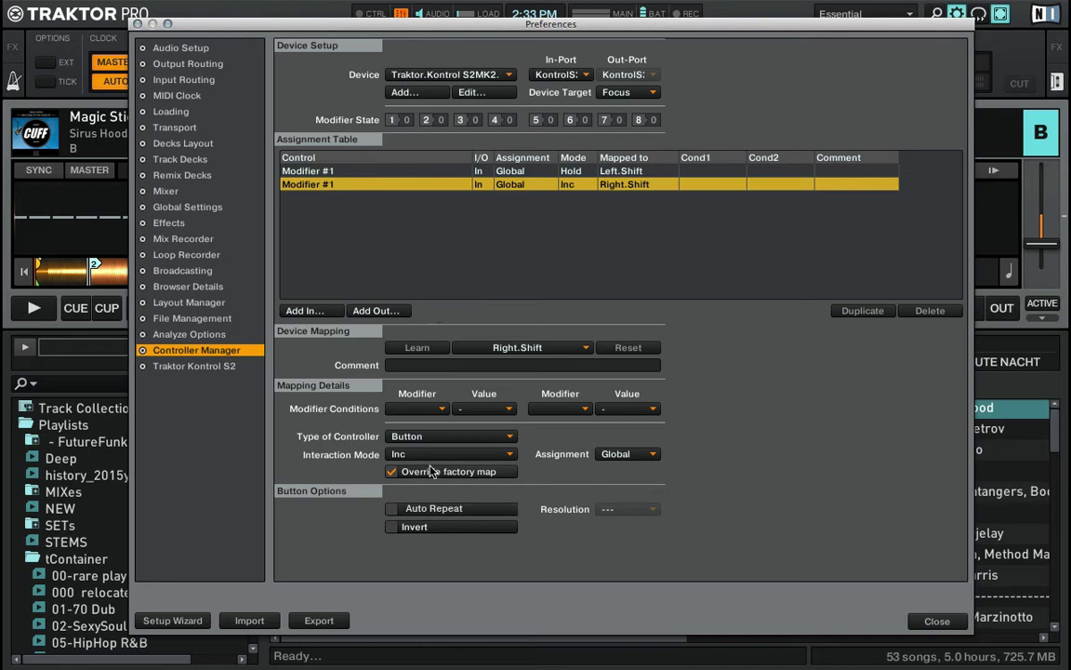
Set the Right.Shift modifier to Hold interaction mode with a set-to value of 1
{"action": "left_click", "coordinate": [400, 455]}
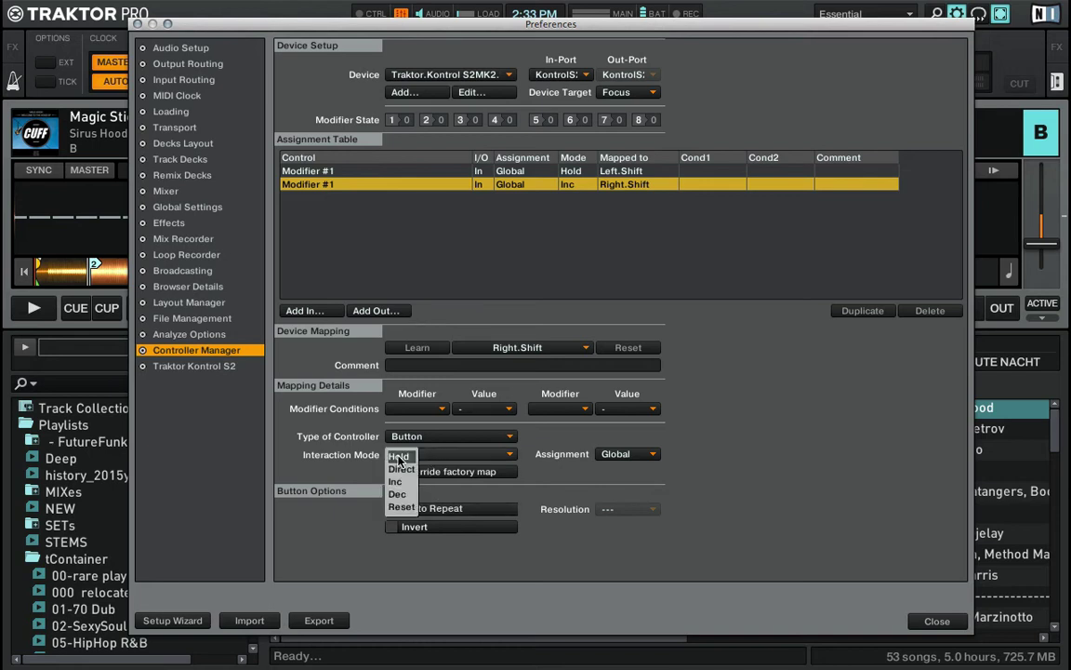
{"action": "left_click", "coordinate": [399, 457]}
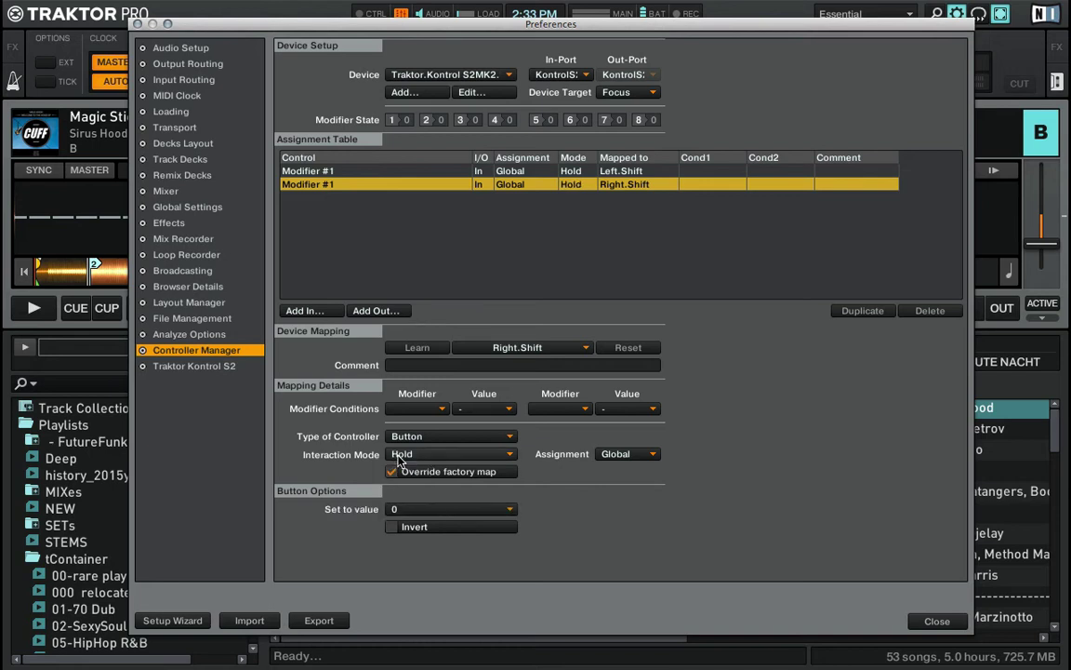
{"action": "left_click", "coordinate": [436, 511]}
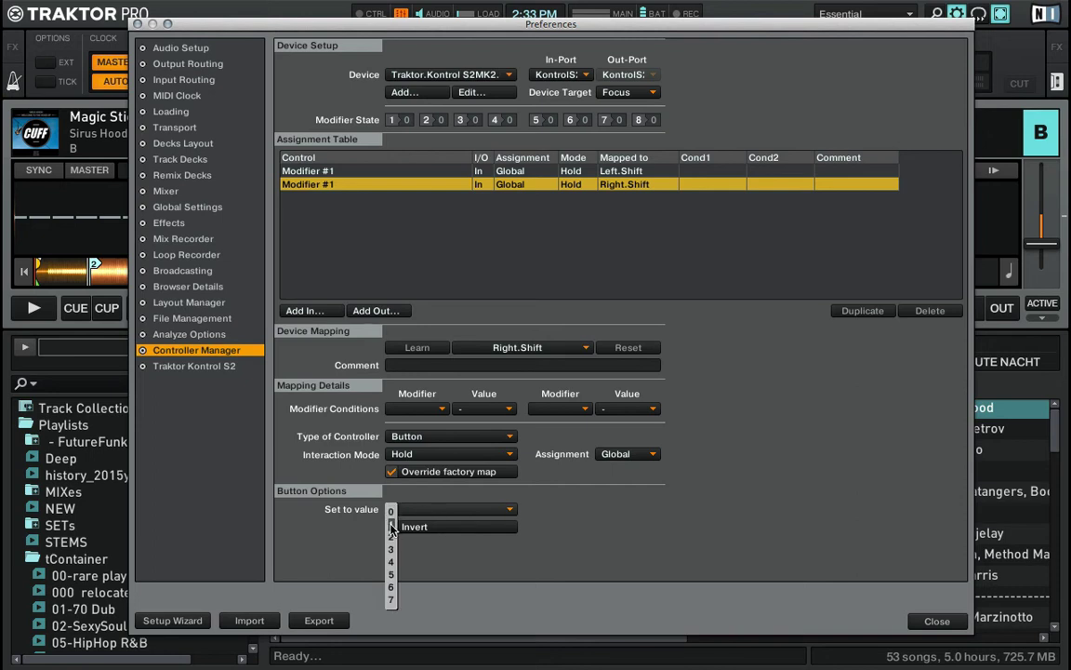
{"action": "left_click", "coordinate": [391, 526]}
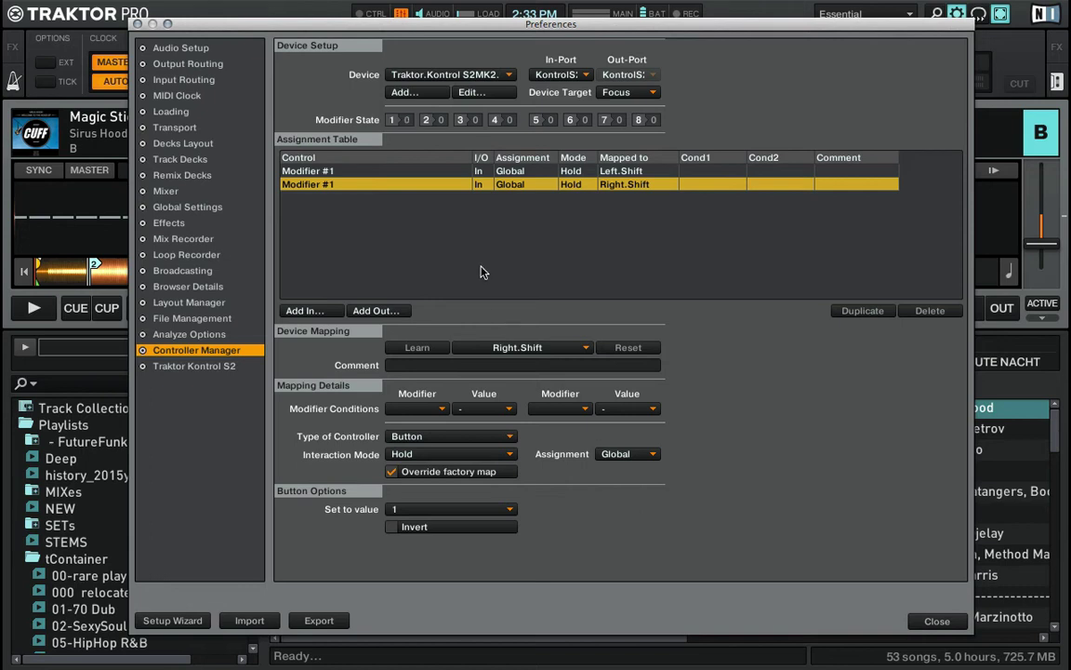
{"action": "left_click", "coordinate": [405, 124]}
{"action": "left_click", "coordinate": [405, 125]}
Add a Track Deck Key Adjust input assignment and learn it to the left deck's Loop In button (Left.Loop.In)
{"action": "left_click", "coordinate": [306, 313]}
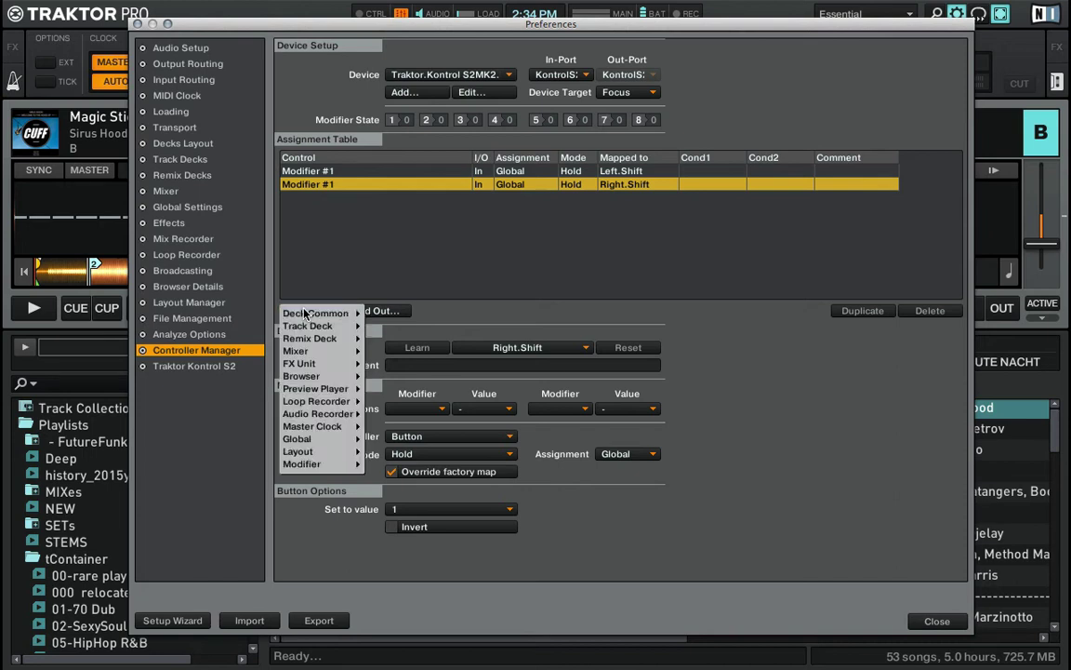
{"action": "mouse_move", "coordinate": [316, 326]}
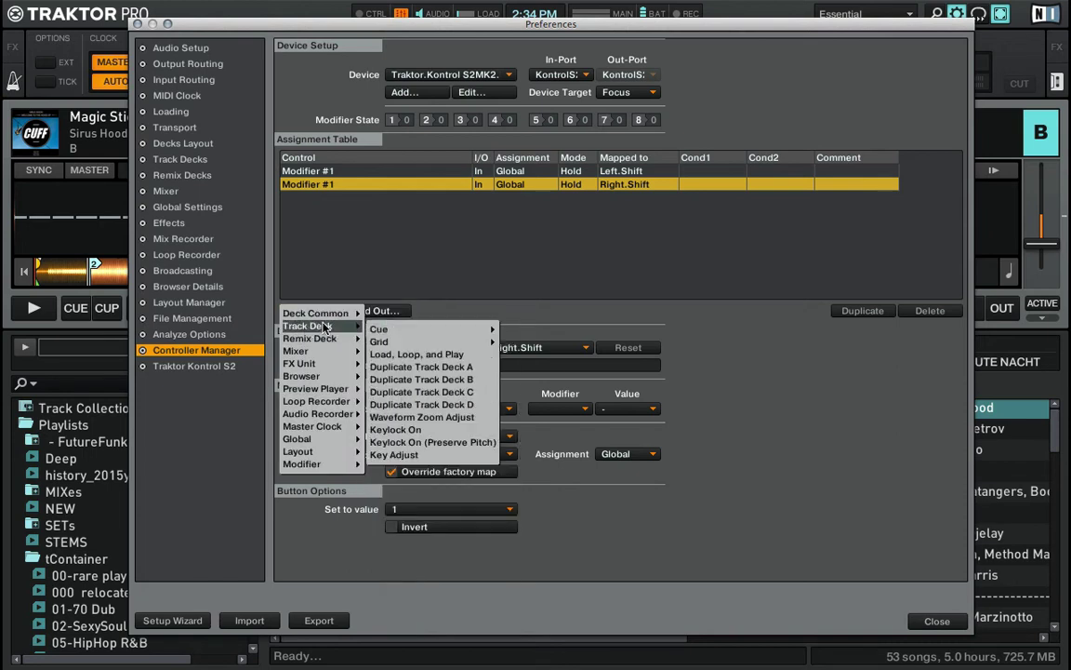
{"action": "left_click", "coordinate": [421, 456]}
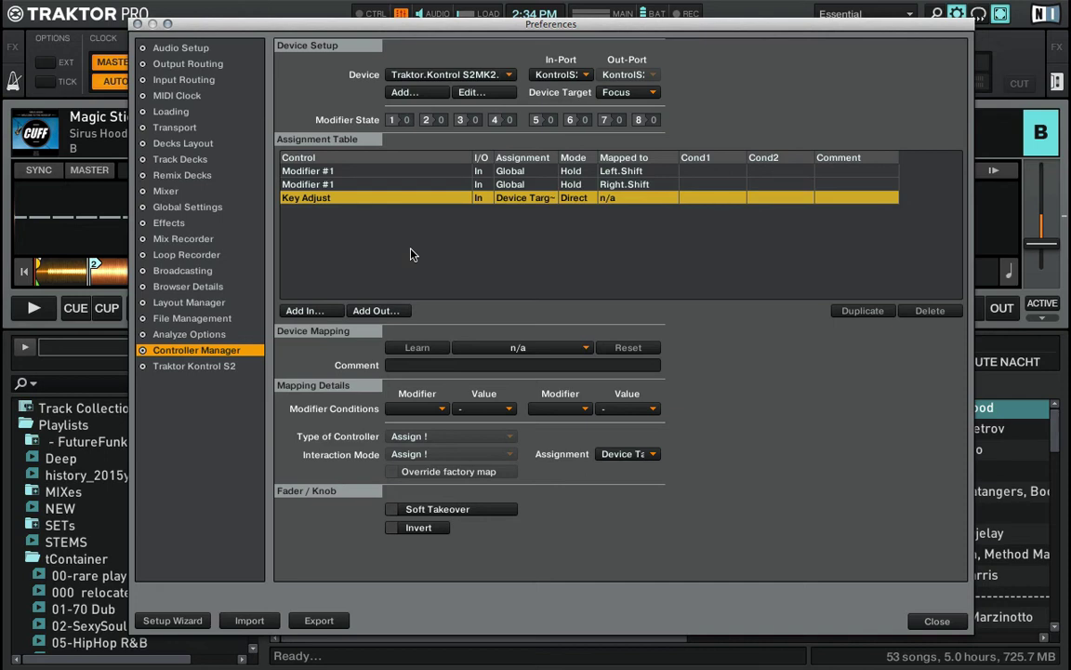
{"action": "left_click", "coordinate": [413, 350]}
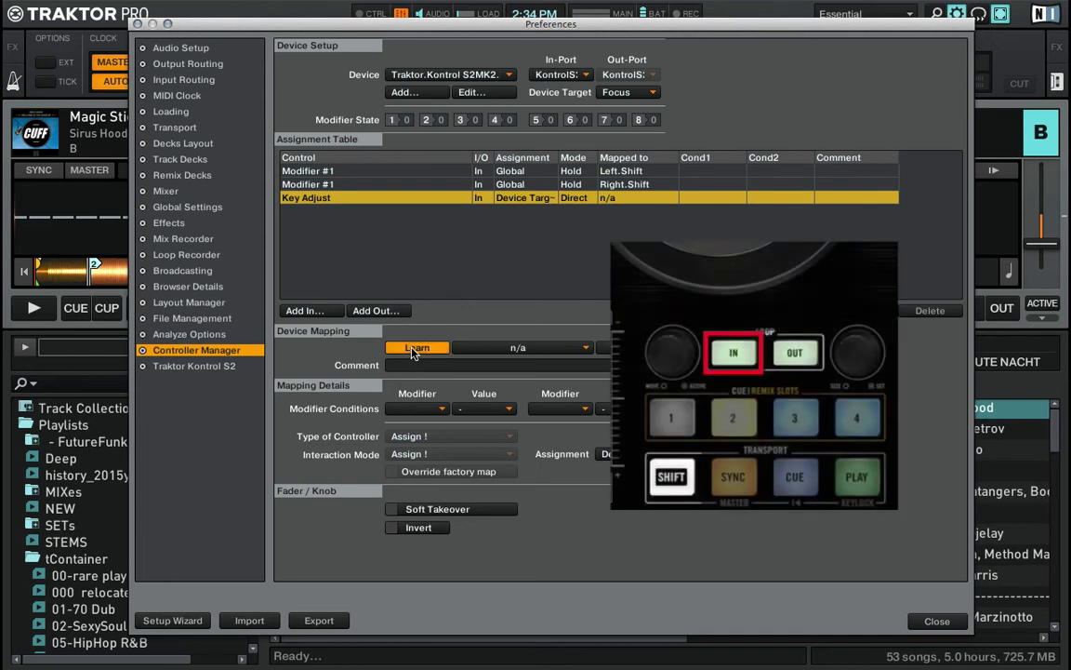
{"action": "left_click", "coordinate": [413, 350]}
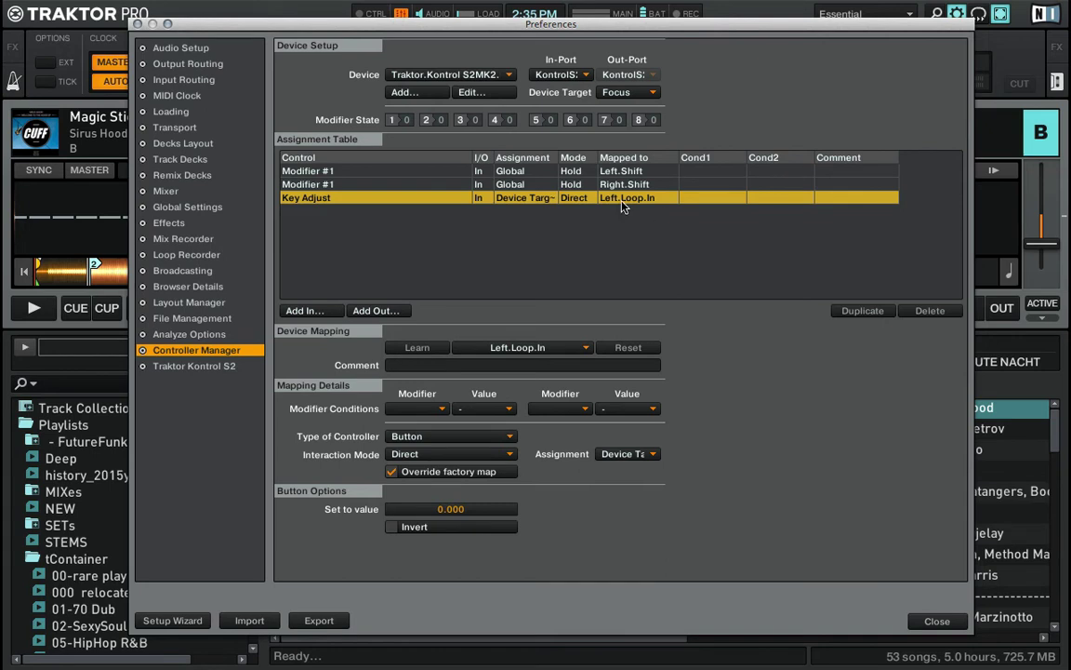
Restrict the Key Adjust mapping with modifier condition M1 = 1 and set its interaction mode to Dec
{"action": "left_click", "coordinate": [409, 413]}
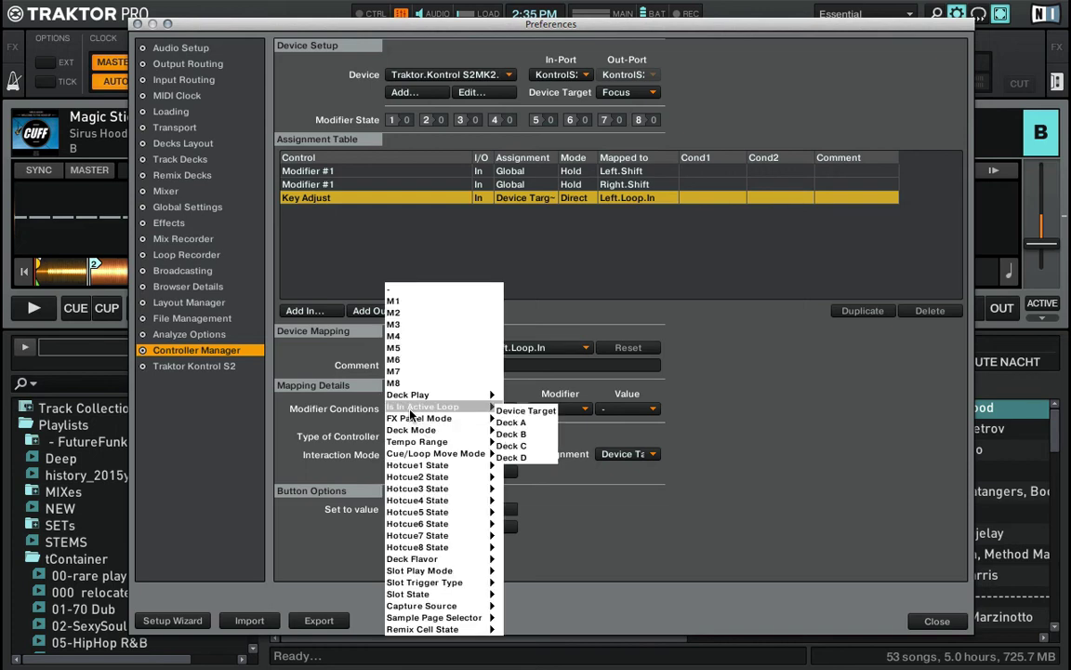
{"action": "left_click", "coordinate": [403, 300]}
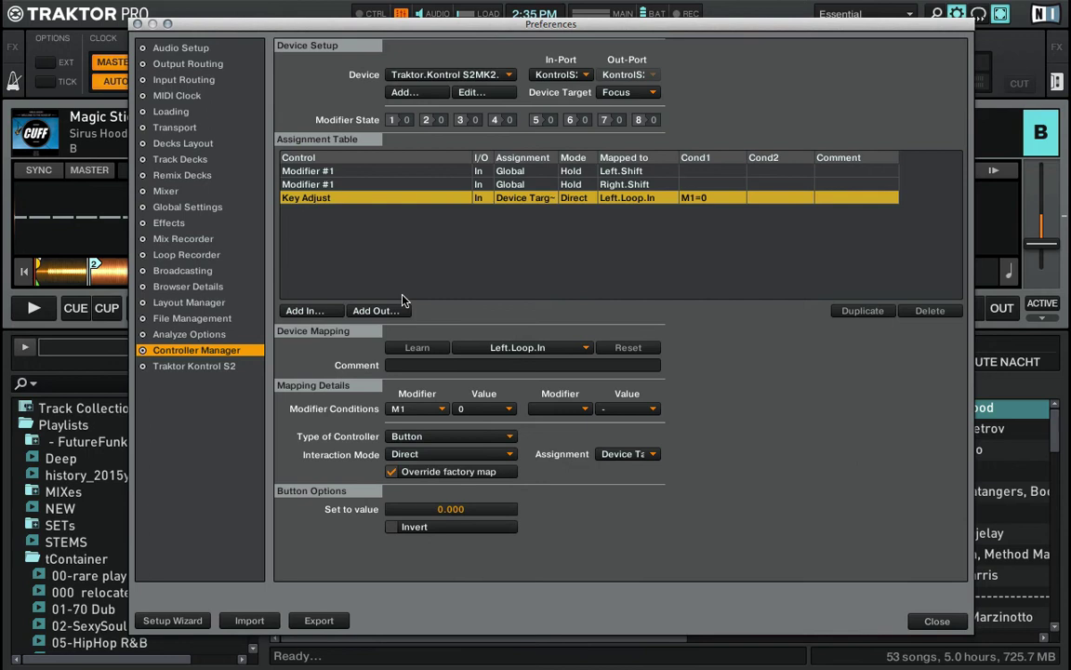
{"action": "left_click", "coordinate": [480, 410]}
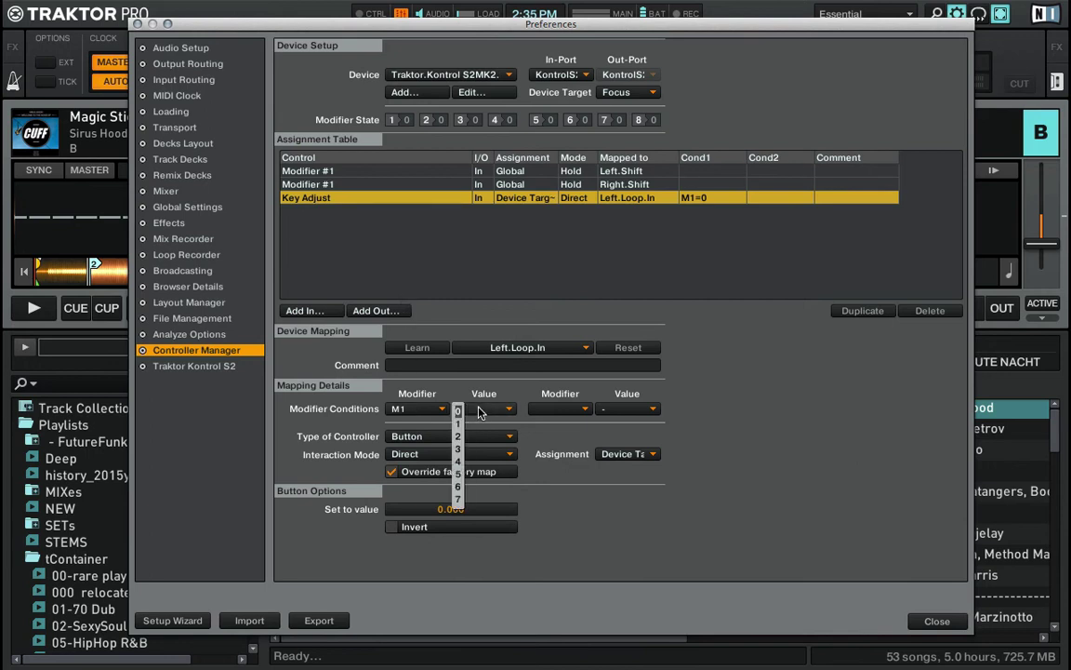
{"action": "left_click", "coordinate": [458, 424]}
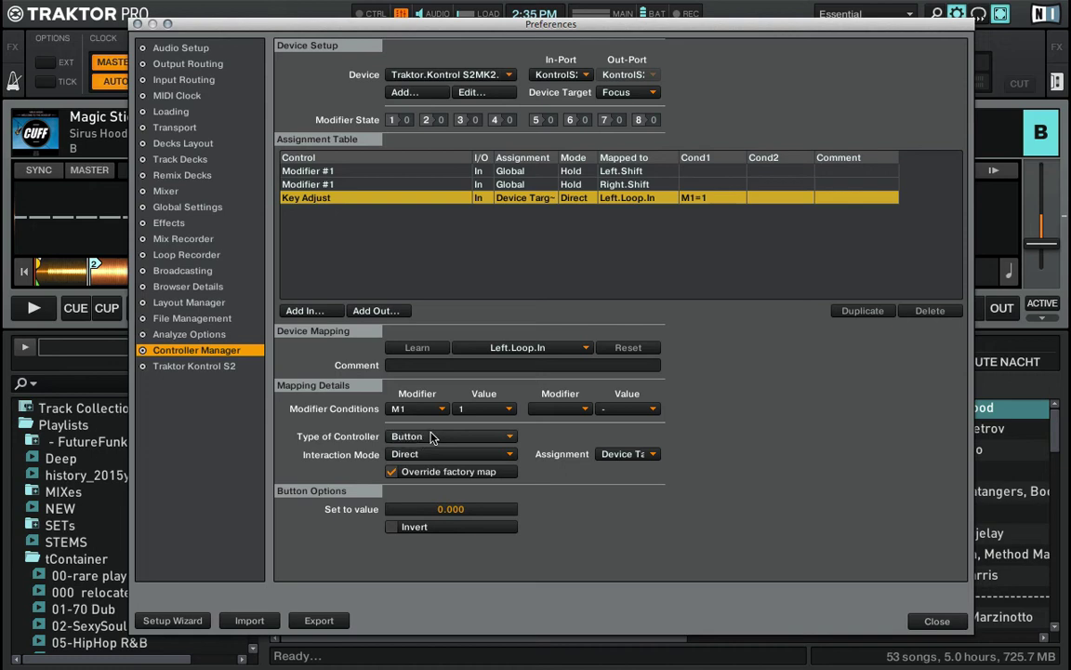
{"action": "left_click", "coordinate": [429, 456]}
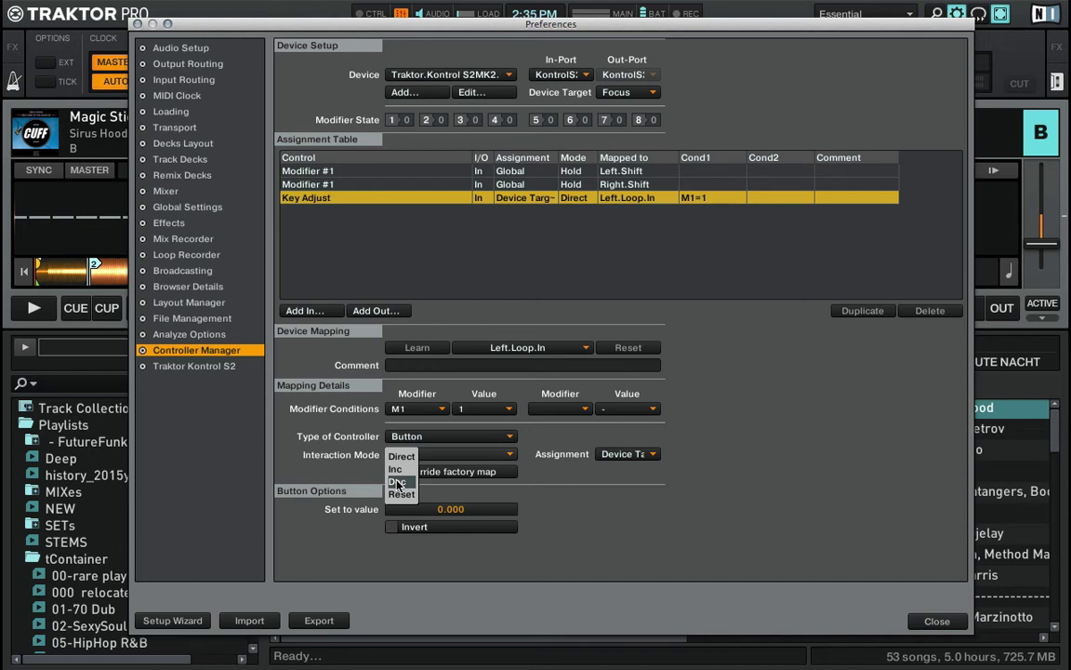
{"action": "left_click", "coordinate": [397, 482]}
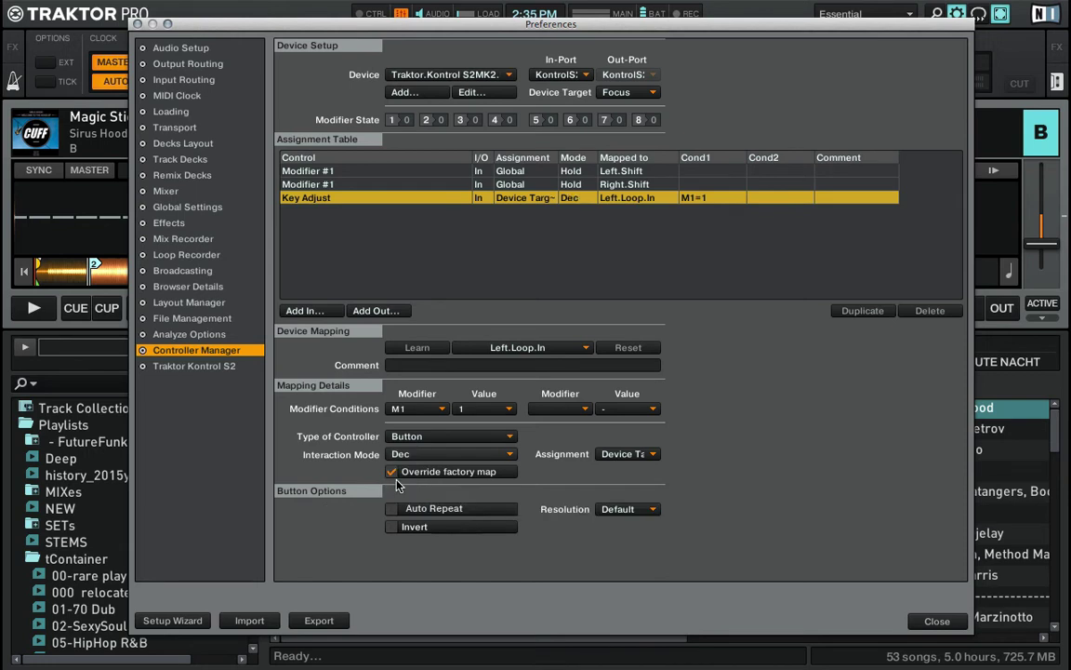
Set the Left.Loop.In Key Adjust resolution to Fine and uncover deck A's key knob to test the mapping
{"action": "left_click", "coordinate": [615, 516]}
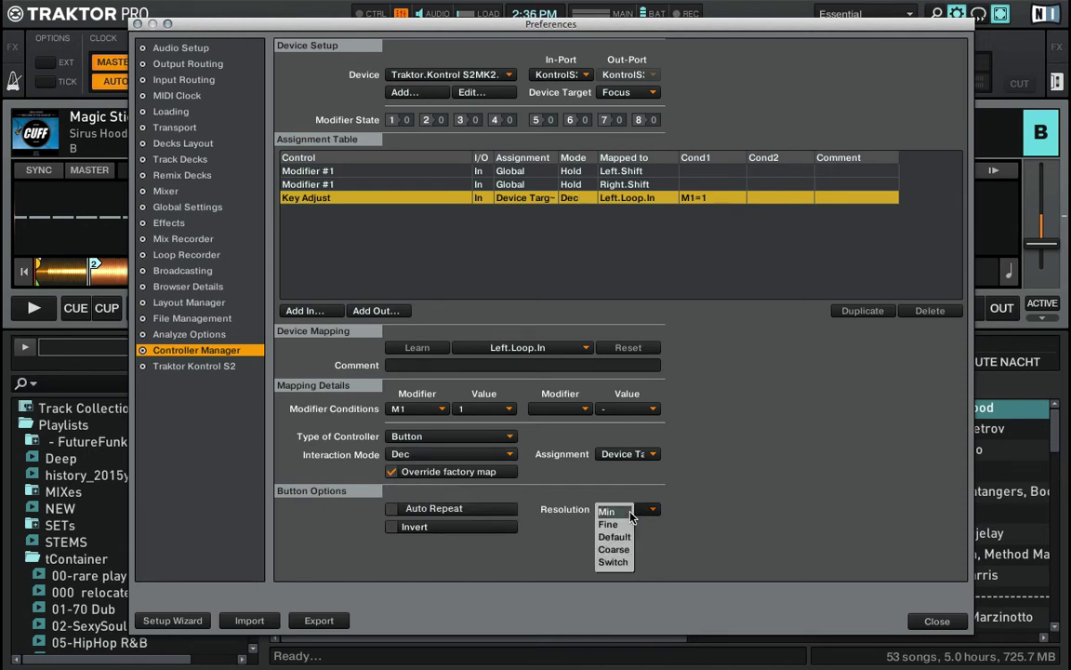
{"action": "left_click", "coordinate": [618, 520]}
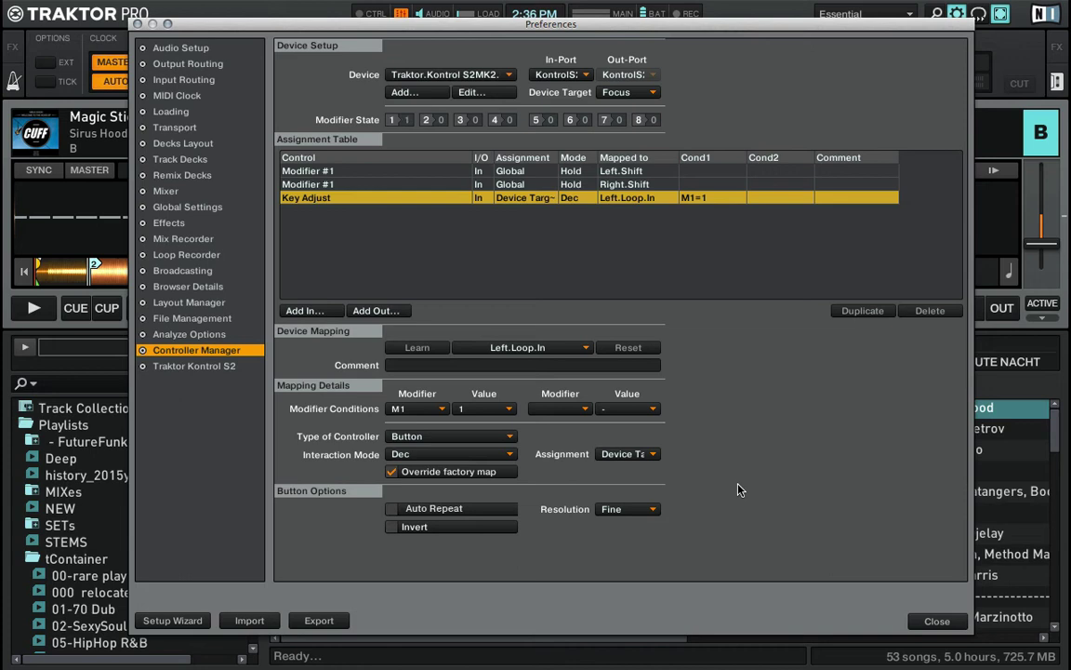
{"action": "left_click_drag", "start_coordinate": [532, 26], "coordinate": [532, 342]}
{"action": "scroll", "coordinate": [460, 265], "scroll_direction": "down", "scroll_amount": 1}
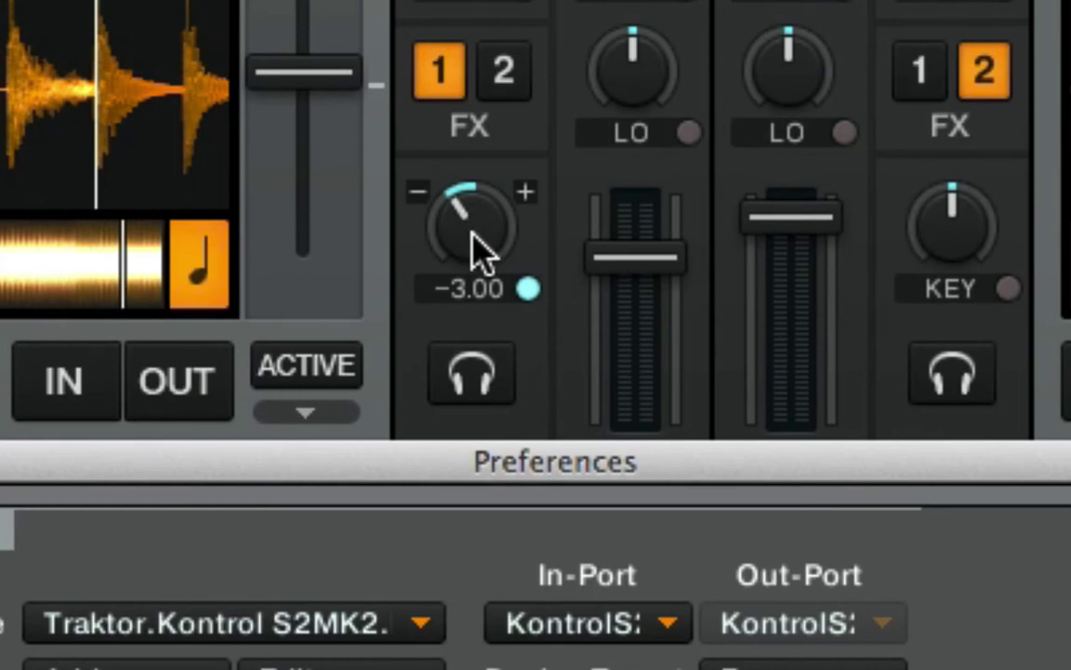
{"action": "scroll", "coordinate": [479, 249], "scroll_direction": "down", "scroll_amount": 1}
{"action": "scroll", "coordinate": [479, 249], "scroll_direction": "down", "scroll_amount": 1}
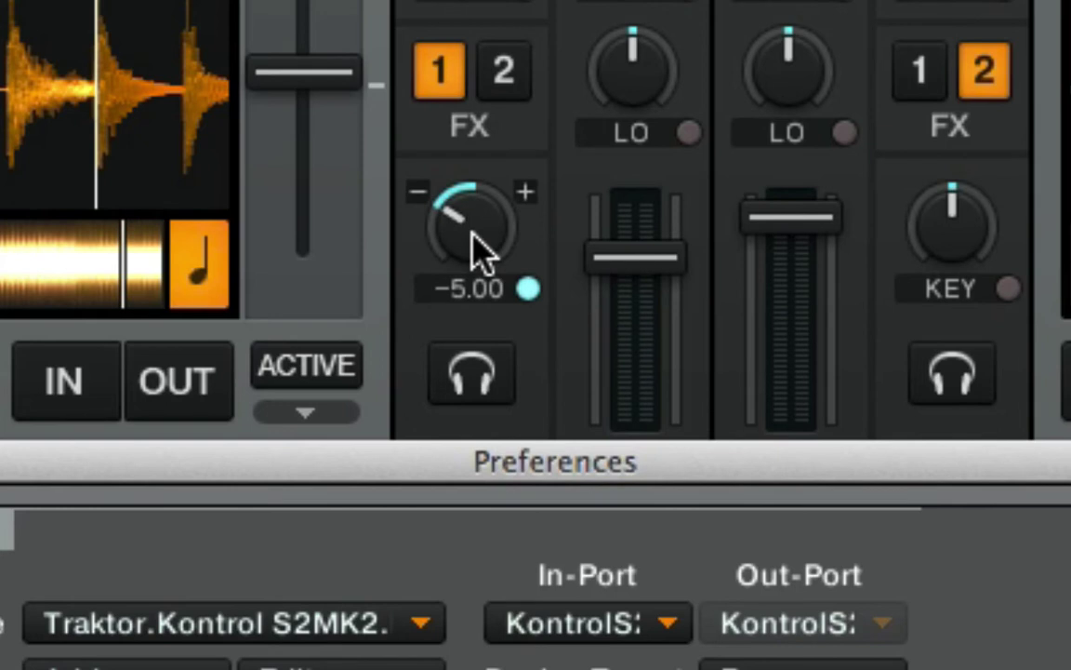
{"action": "scroll", "coordinate": [479, 249], "scroll_direction": "down", "scroll_amount": 1}
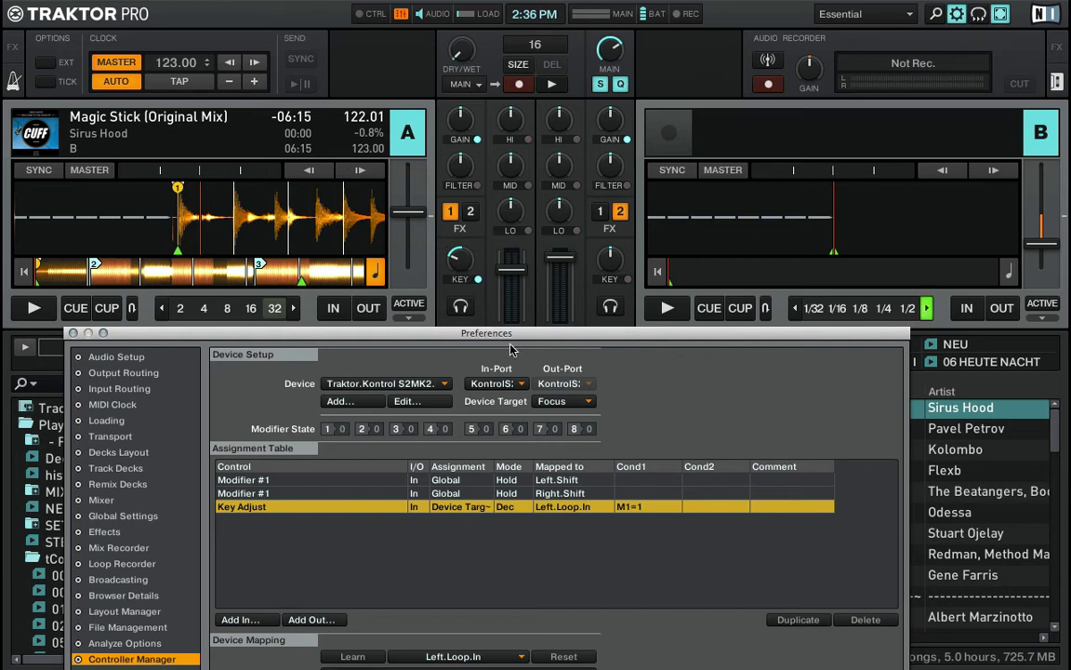
Add another Track Deck Key Adjust input assignment and restrict it with modifier condition M1 = 1
{"action": "left_click_drag", "start_coordinate": [238, 623], "coordinate": [291, 320]}
{"action": "left_click", "coordinate": [291, 316]}
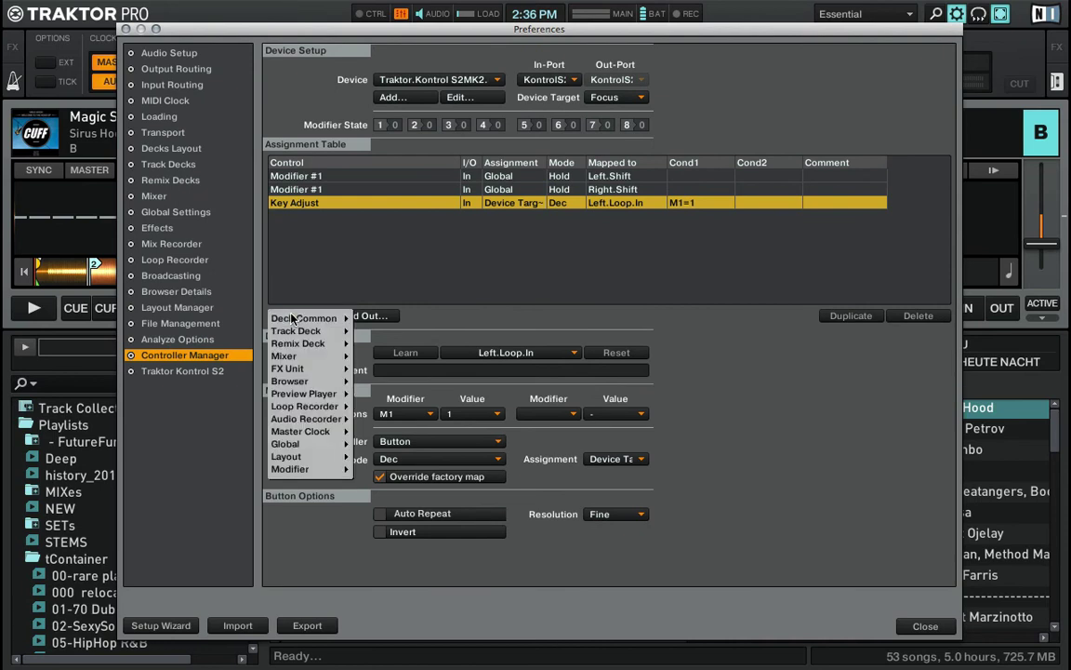
{"action": "mouse_move", "coordinate": [294, 331]}
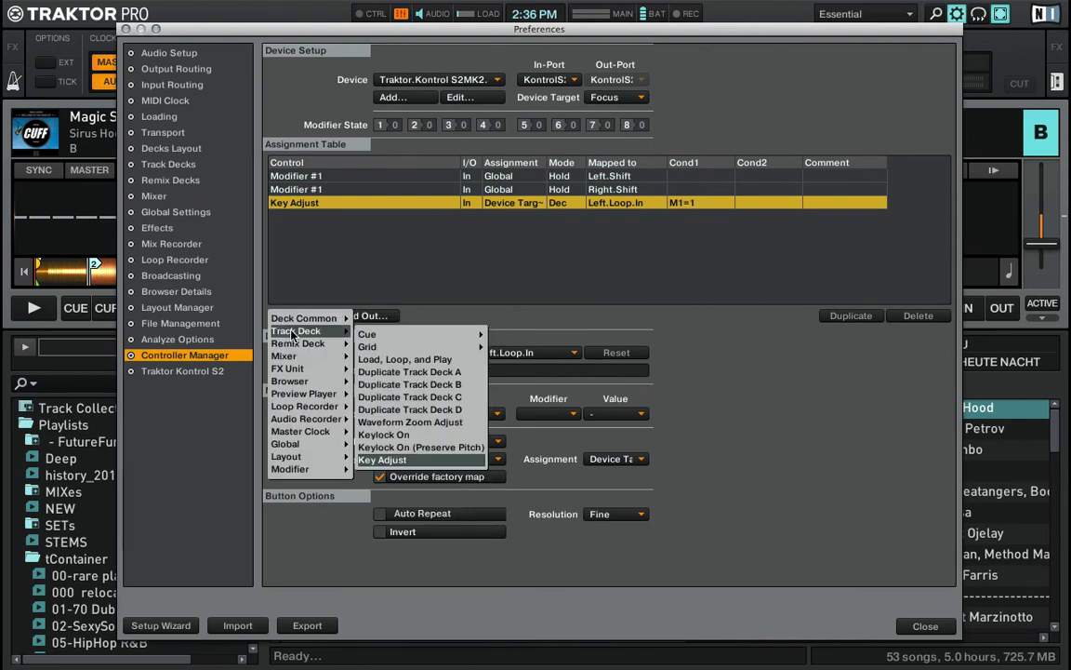
{"action": "mouse_move", "coordinate": [404, 353]}
{"action": "left_click", "coordinate": [372, 459]}
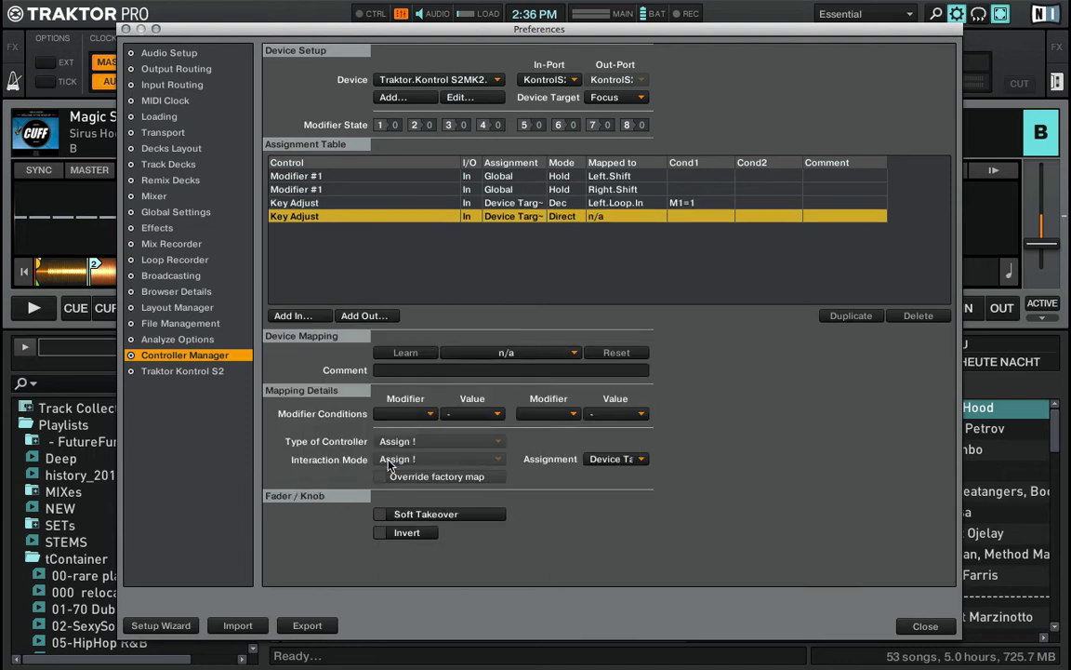
{"action": "left_click", "coordinate": [400, 413]}
{"action": "left_click", "coordinate": [382, 306]}
{"action": "left_click", "coordinate": [470, 413]}
{"action": "left_click", "coordinate": [450, 430]}
Learn the new Key Adjust mapping to the left Loop Out button (Left.Loop.Out), with Inc interaction mode and Fine resolution
{"action": "left_click", "coordinate": [402, 354]}
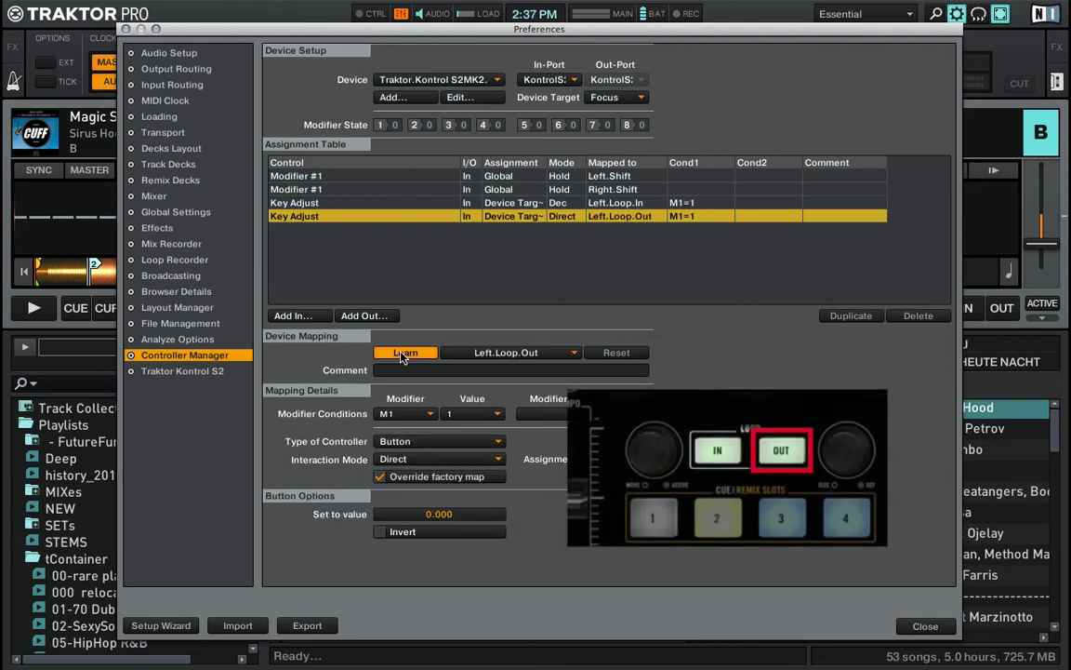
{"action": "left_click", "coordinate": [403, 353]}
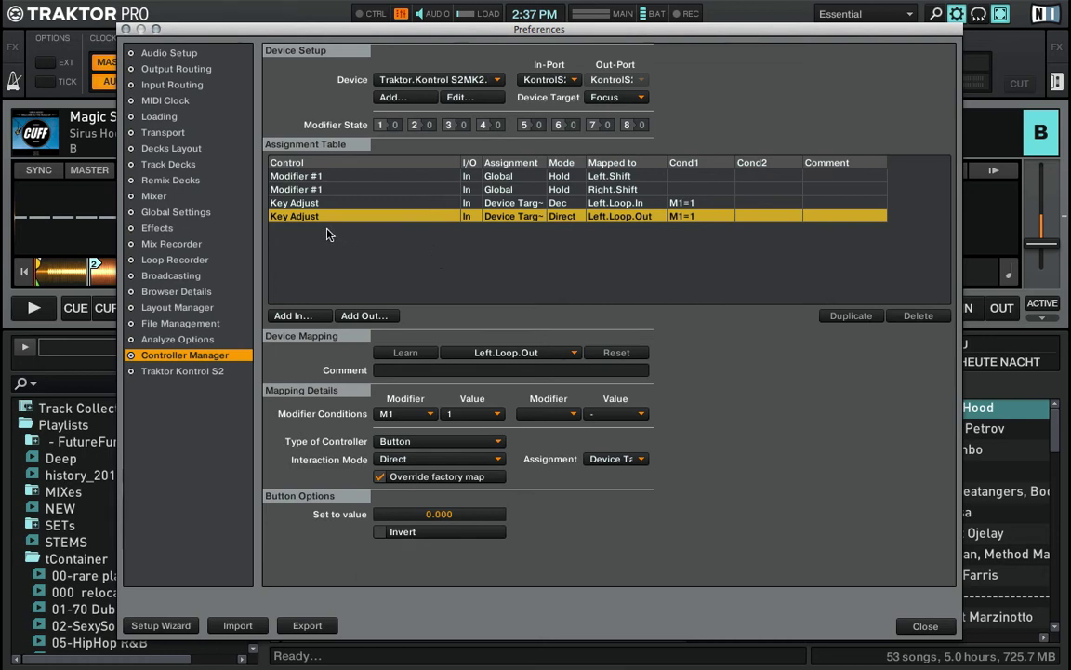
{"action": "left_click", "coordinate": [416, 457]}
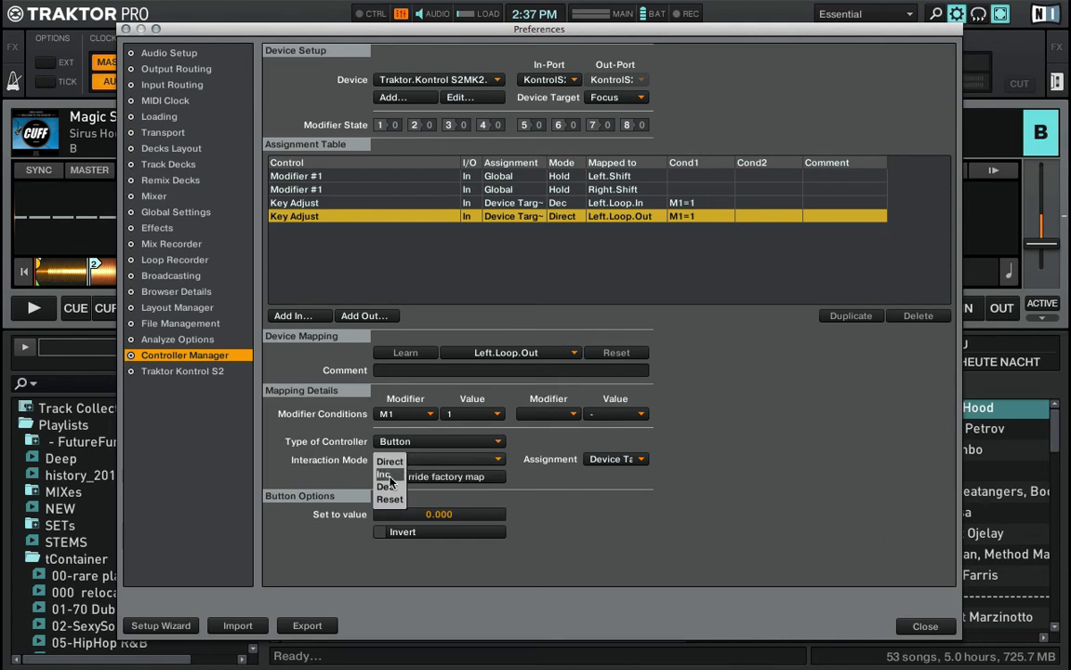
{"action": "left_click", "coordinate": [386, 475]}
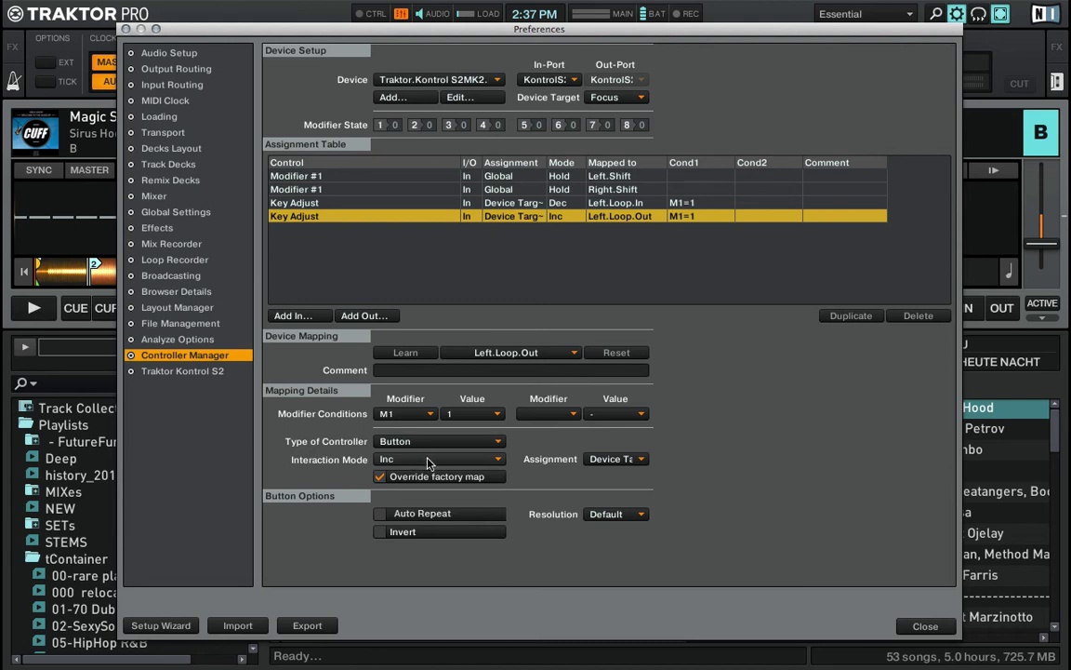
{"action": "left_click", "coordinate": [609, 518]}
{"action": "left_click", "coordinate": [603, 530]}
Move the Preferences window aside to check the Loop Out key adjustment on deck A's key knob, and move it back
{"action": "left_click_drag", "start_coordinate": [475, 29], "coordinate": [520, 282]}
{"action": "left_click_drag", "start_coordinate": [648, 340], "coordinate": [651, 355]}
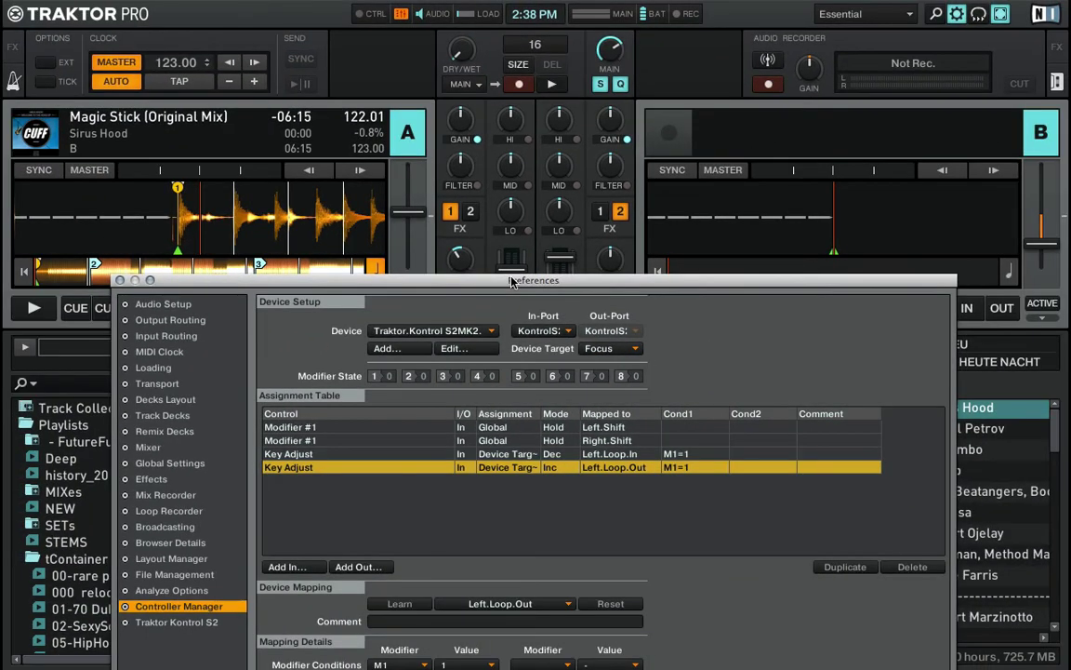
{"action": "left_click_drag", "start_coordinate": [511, 281], "coordinate": [486, 49]}
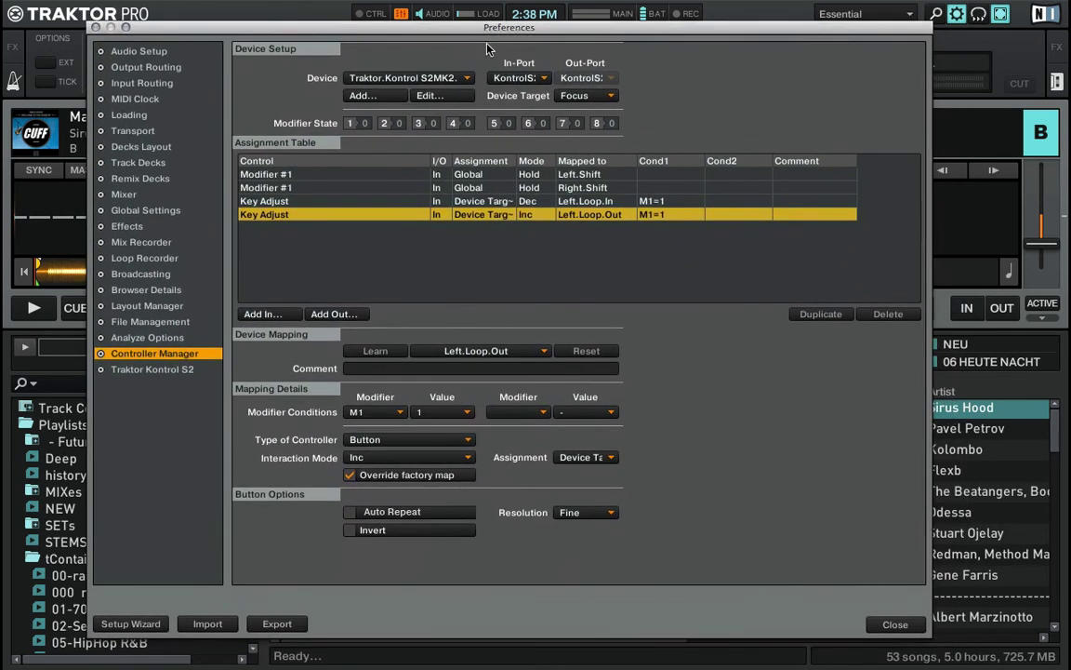
Add a third Track Deck Key Adjust input assignment and learn it to the right deck's Loop In button (Right.Loop.In)
{"action": "left_click", "coordinate": [265, 315]}
{"action": "mouse_move", "coordinate": [267, 330]}
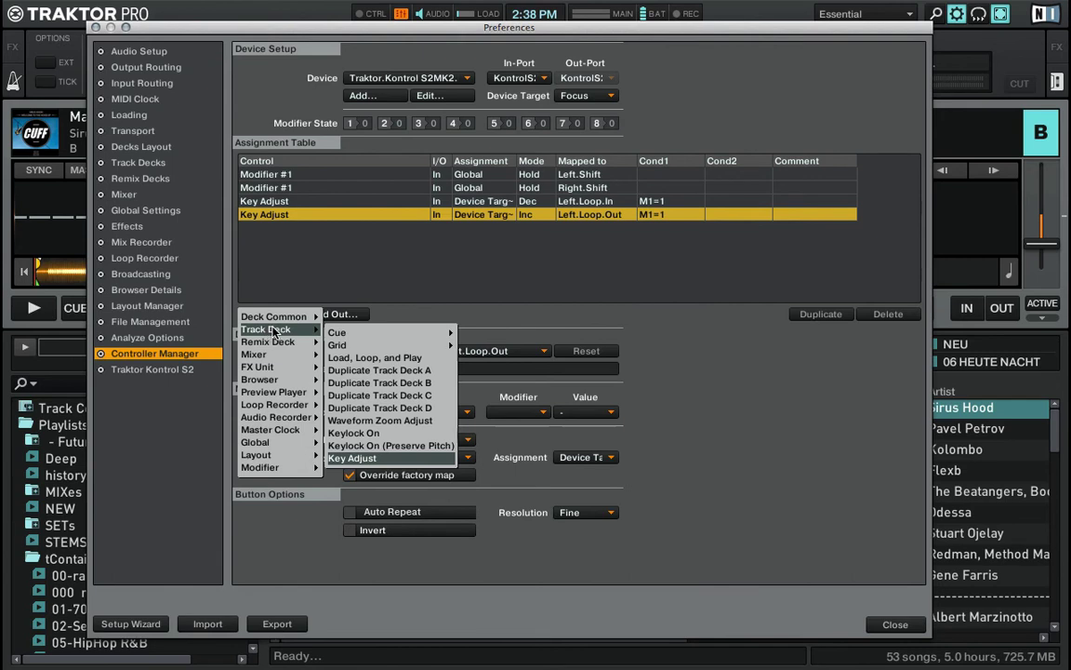
{"action": "left_click", "coordinate": [361, 459]}
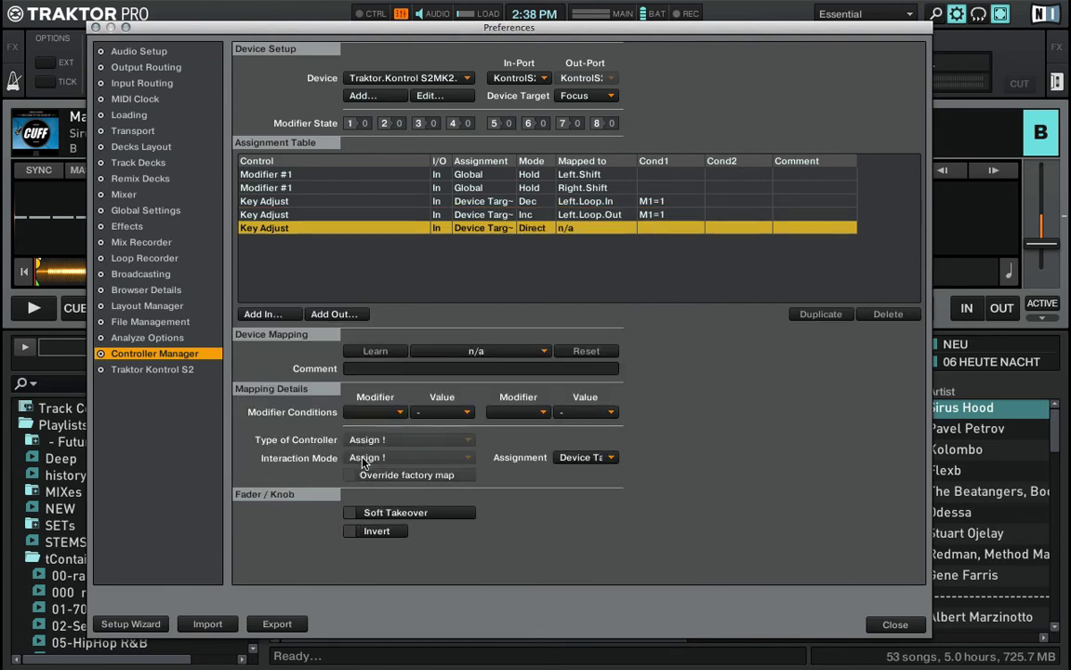
{"action": "left_click", "coordinate": [375, 352]}
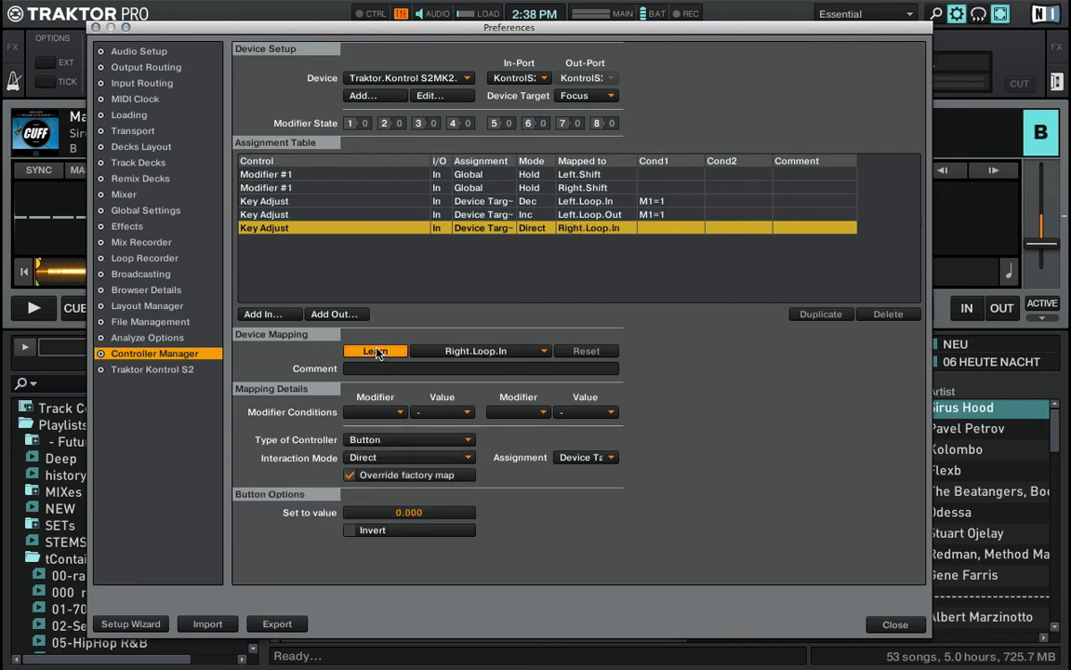
{"action": "left_click", "coordinate": [376, 352]}
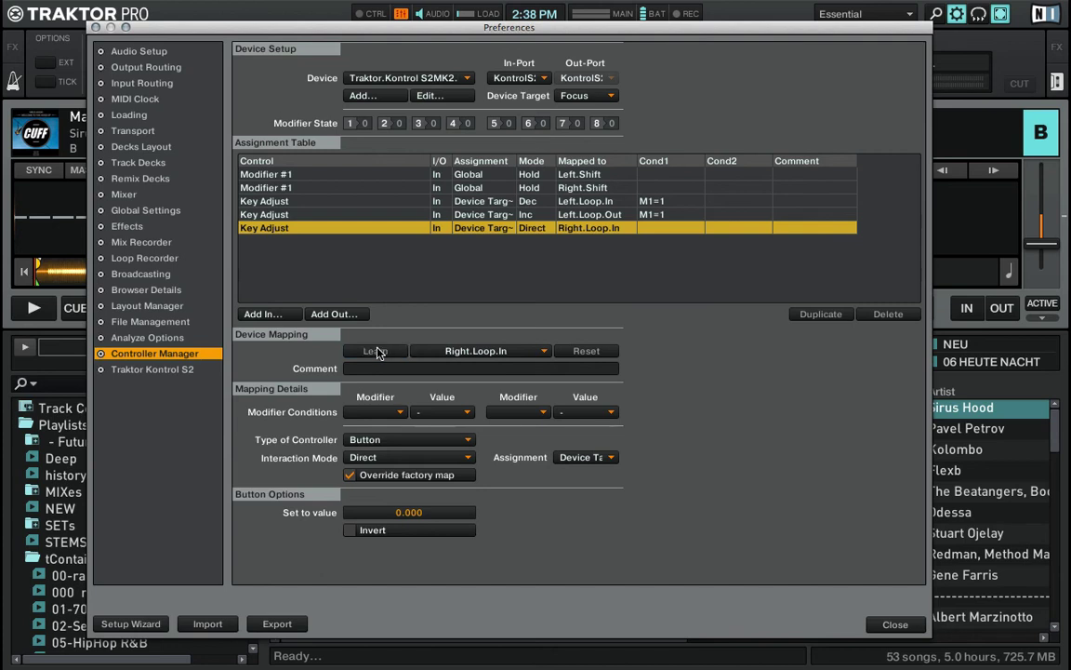
Restrict the Right.Loop.In Key Adjust mapping to M1 = 1, with Dec interaction mode and Fine resolution
{"action": "left_click", "coordinate": [374, 412]}
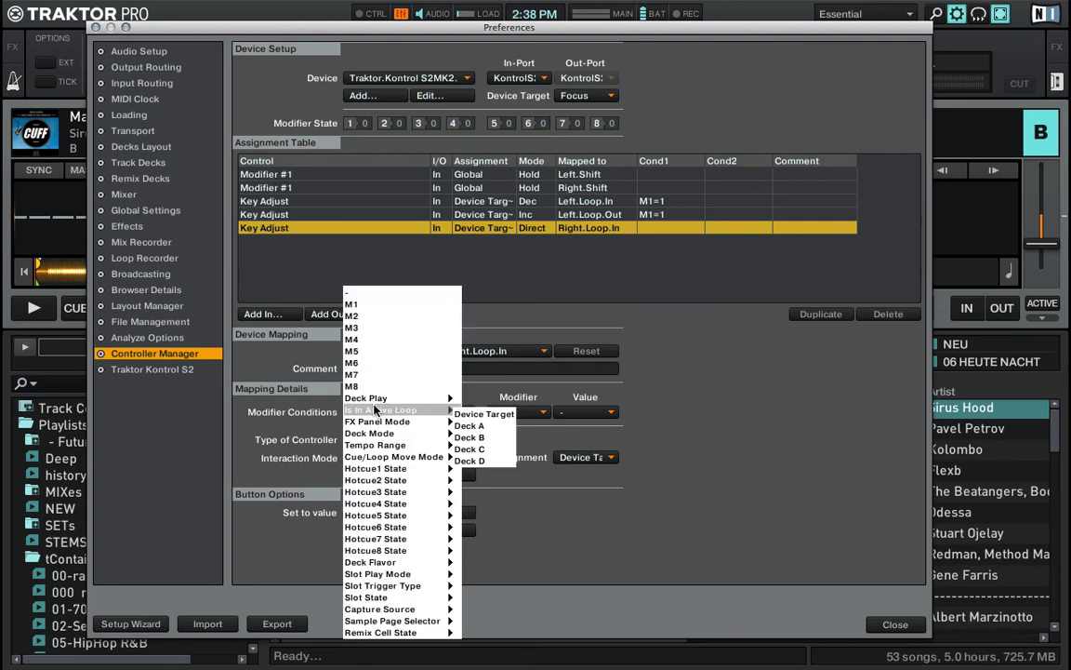
{"action": "left_click", "coordinate": [372, 310]}
{"action": "left_click", "coordinate": [425, 412]}
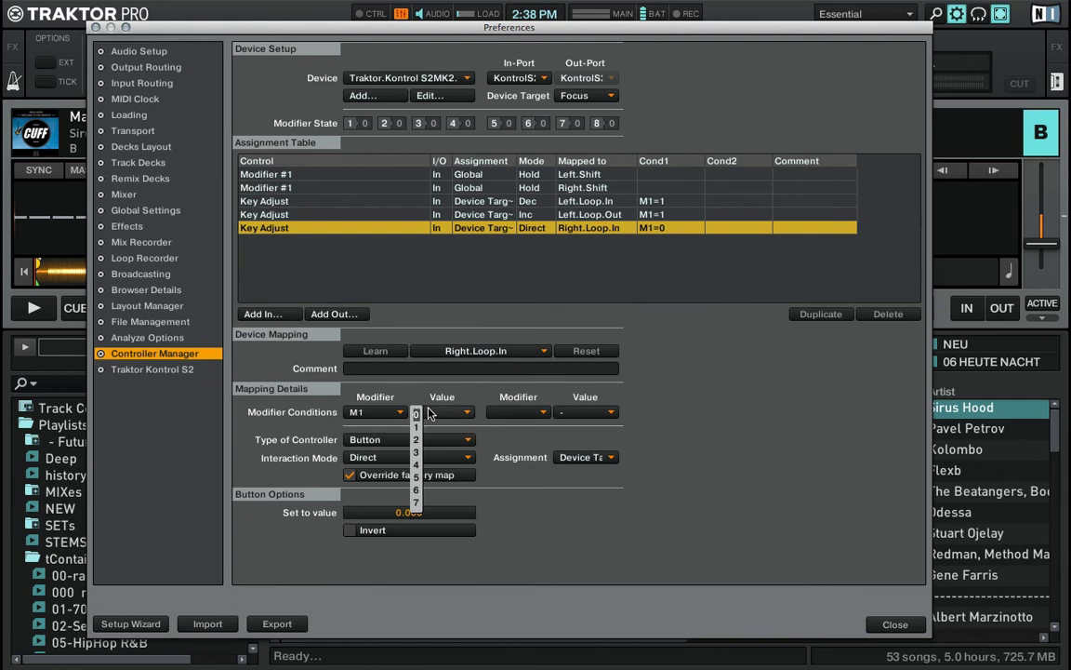
{"action": "left_click", "coordinate": [417, 426]}
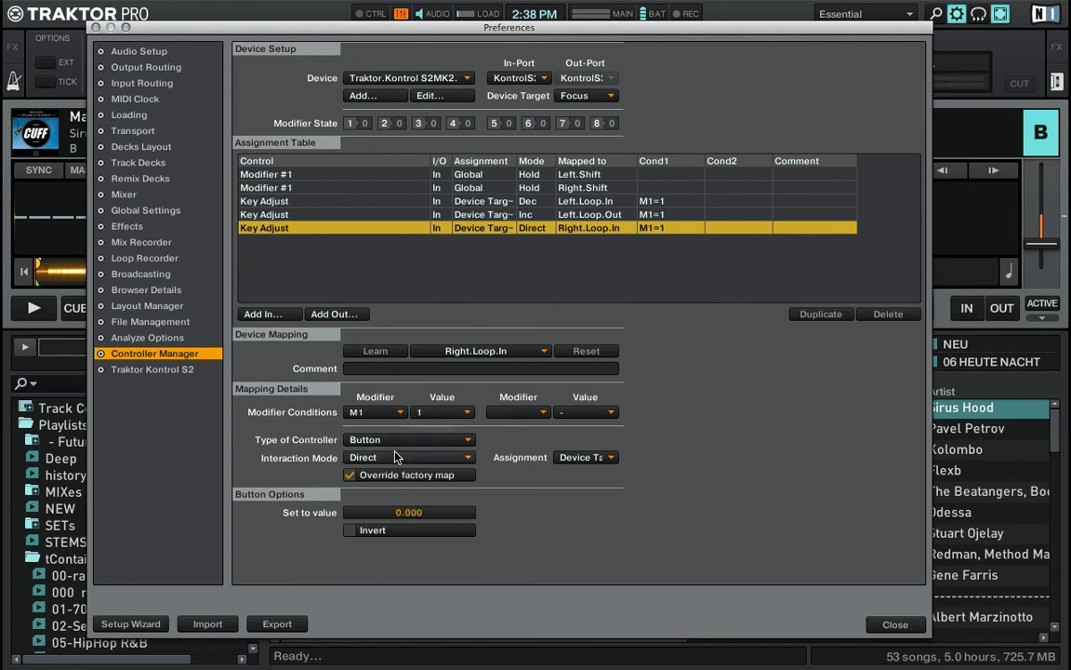
{"action": "left_click", "coordinate": [393, 458]}
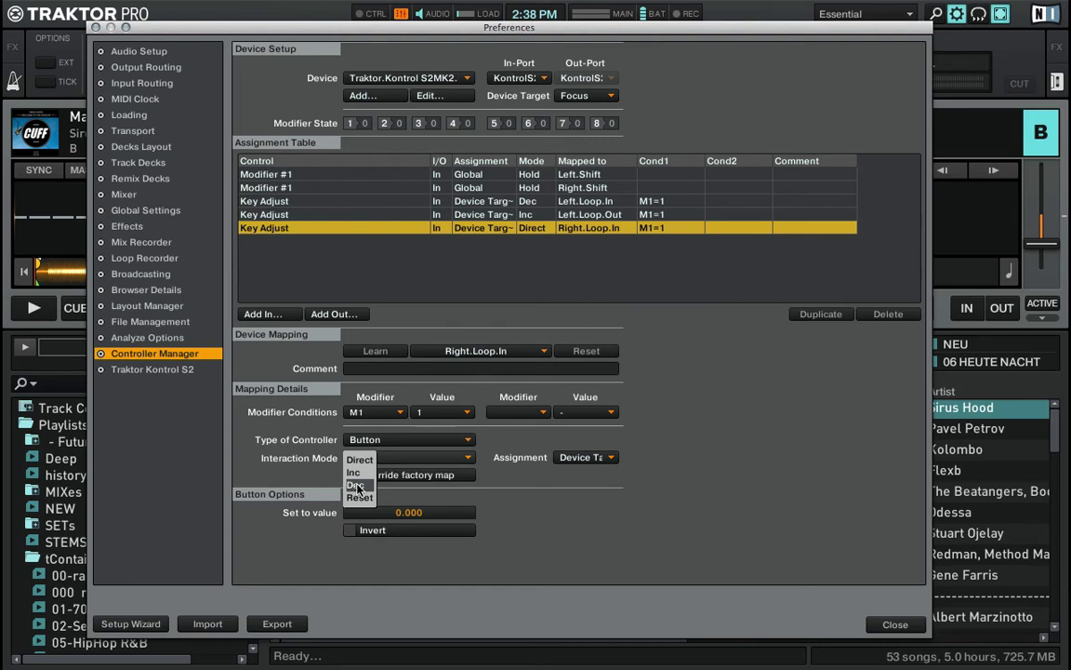
{"action": "left_click", "coordinate": [363, 486]}
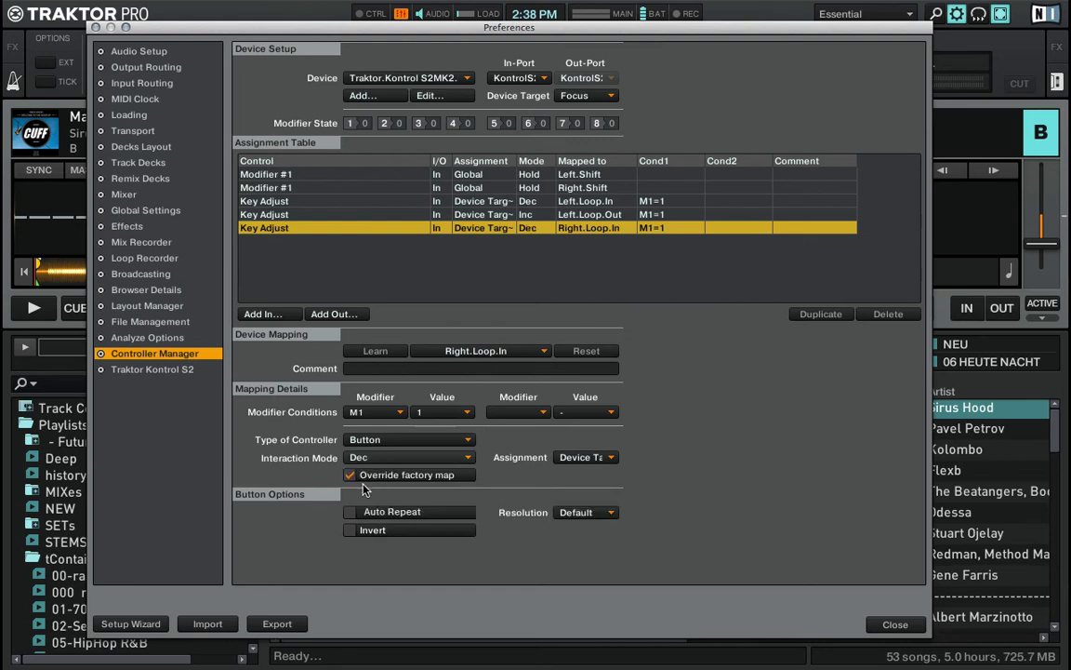
{"action": "left_click", "coordinate": [582, 512]}
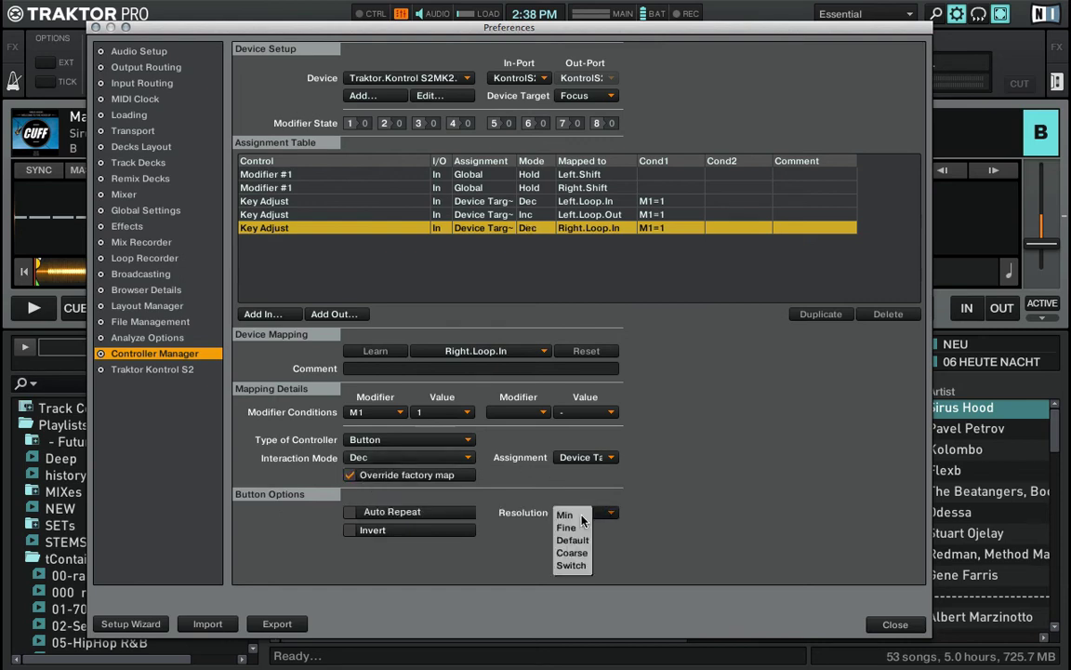
{"action": "left_click", "coordinate": [571, 528]}
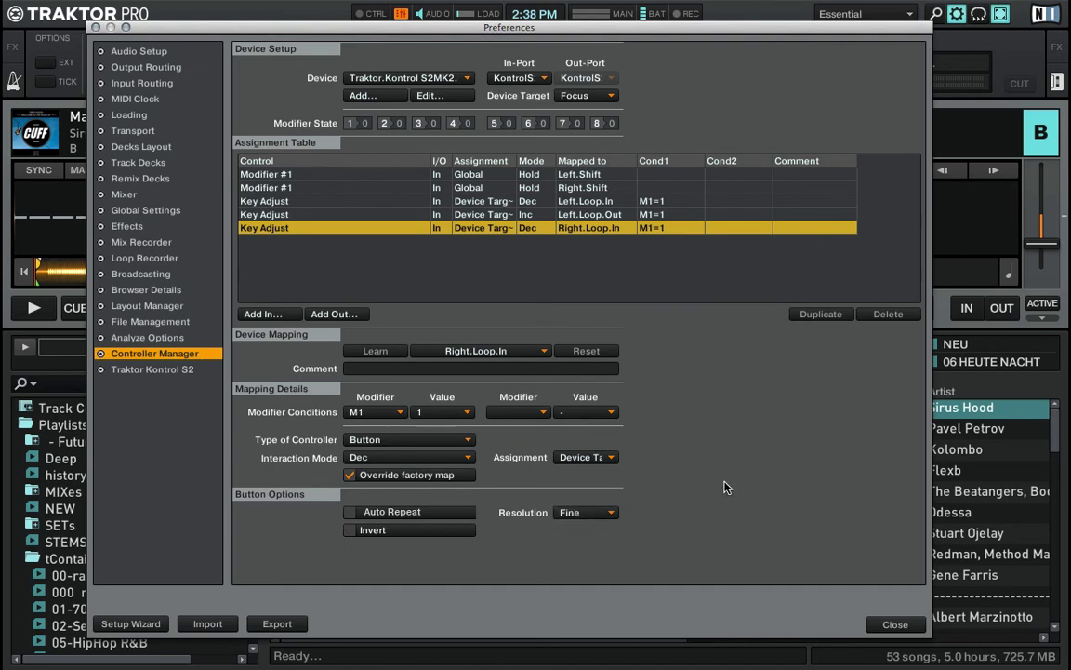
Check the Right.Loop.In mapping on the decks' key knobs and set its assignment to Deck B
{"action": "left_click_drag", "start_coordinate": [581, 33], "coordinate": [636, 306]}
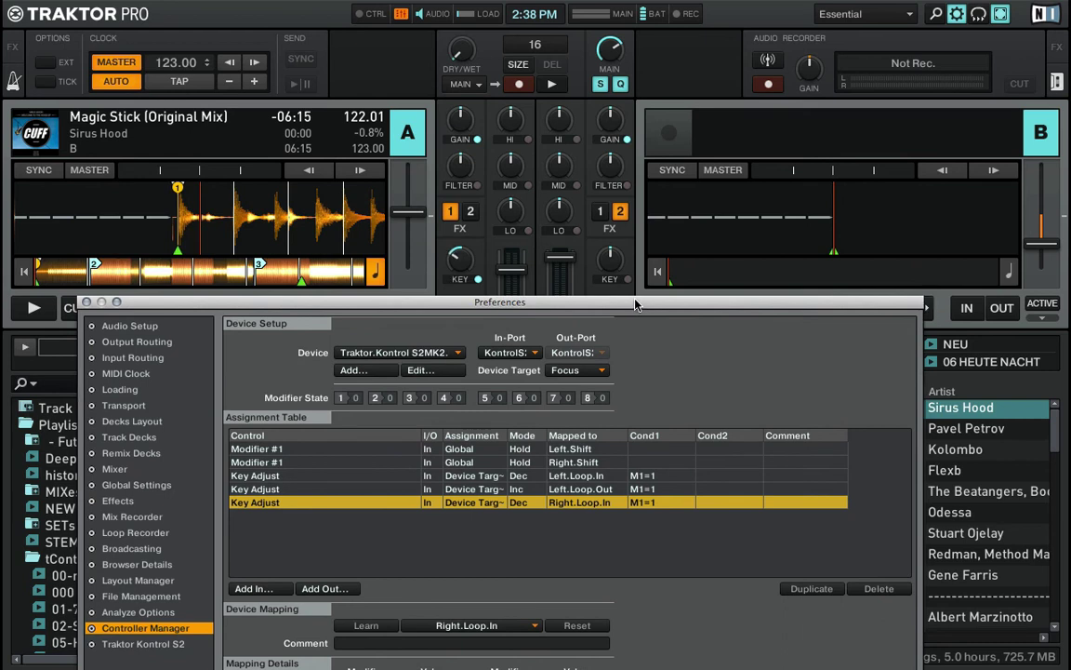
{"action": "double_click", "coordinate": [635, 304]}
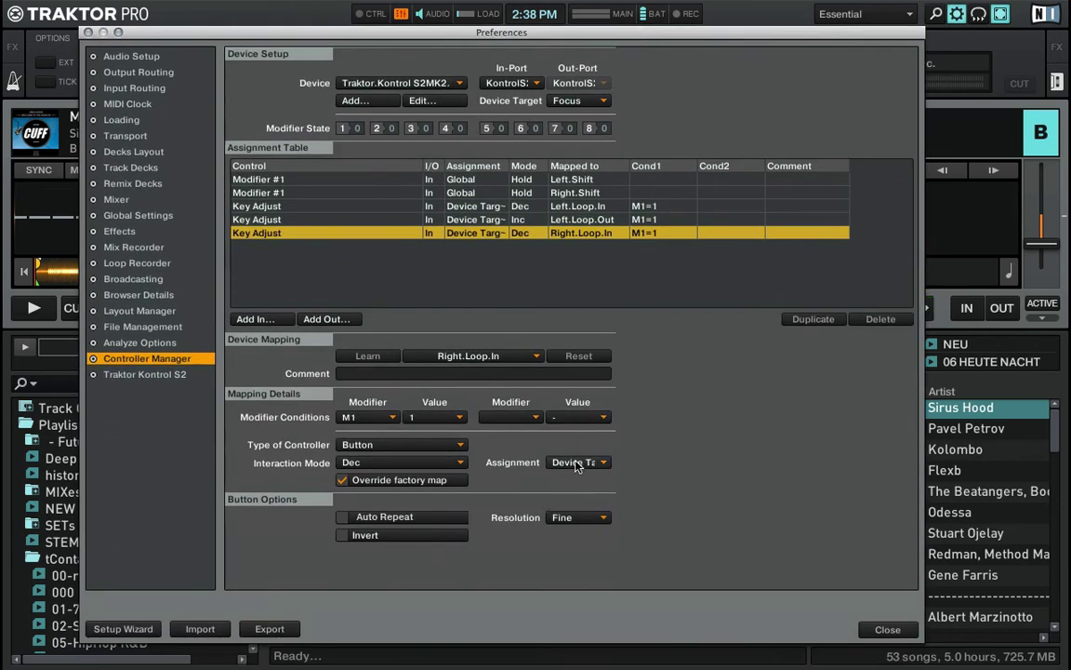
{"action": "left_click", "coordinate": [574, 465]}
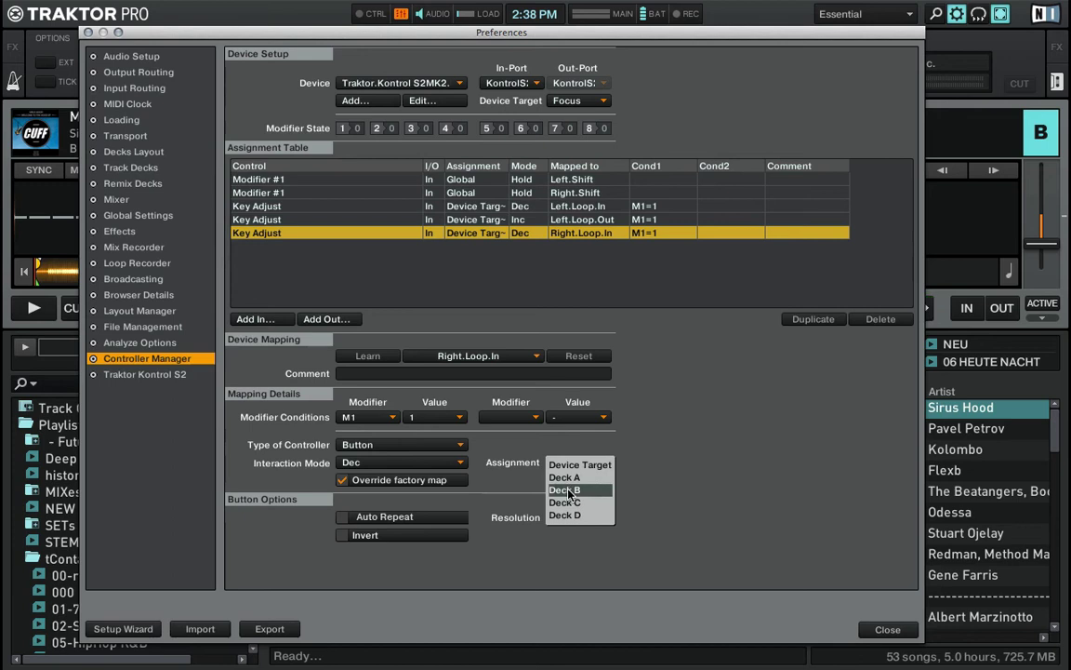
{"action": "left_click", "coordinate": [569, 490]}
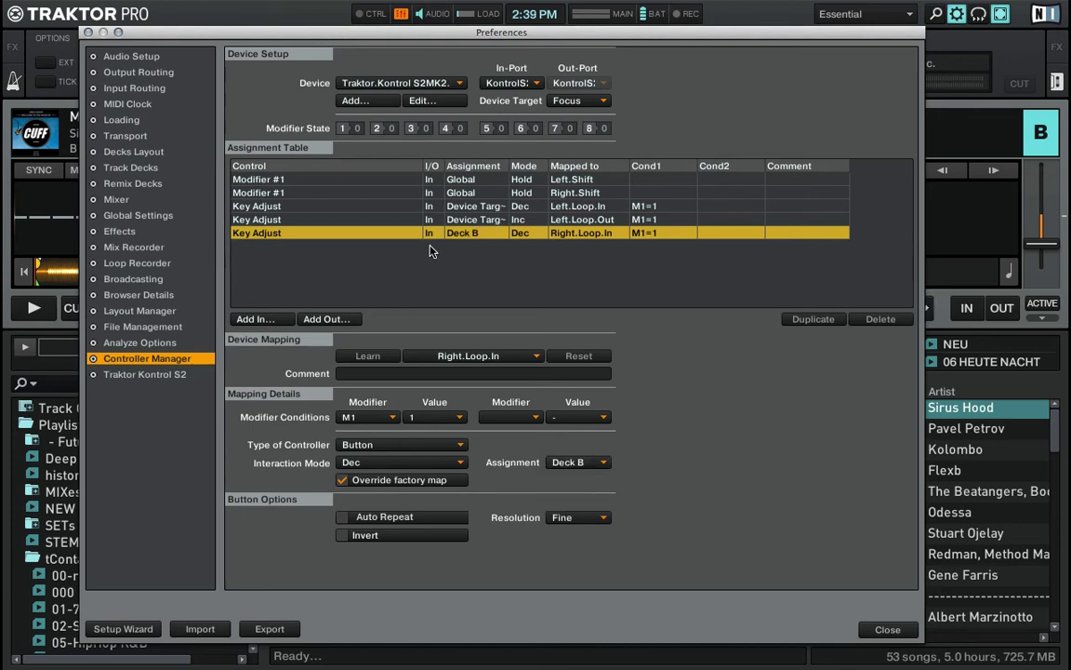
Assign both the Left.Loop.In and Left.Loop.Out Key Adjust mappings to Deck A
{"action": "left_click", "coordinate": [409, 206]}
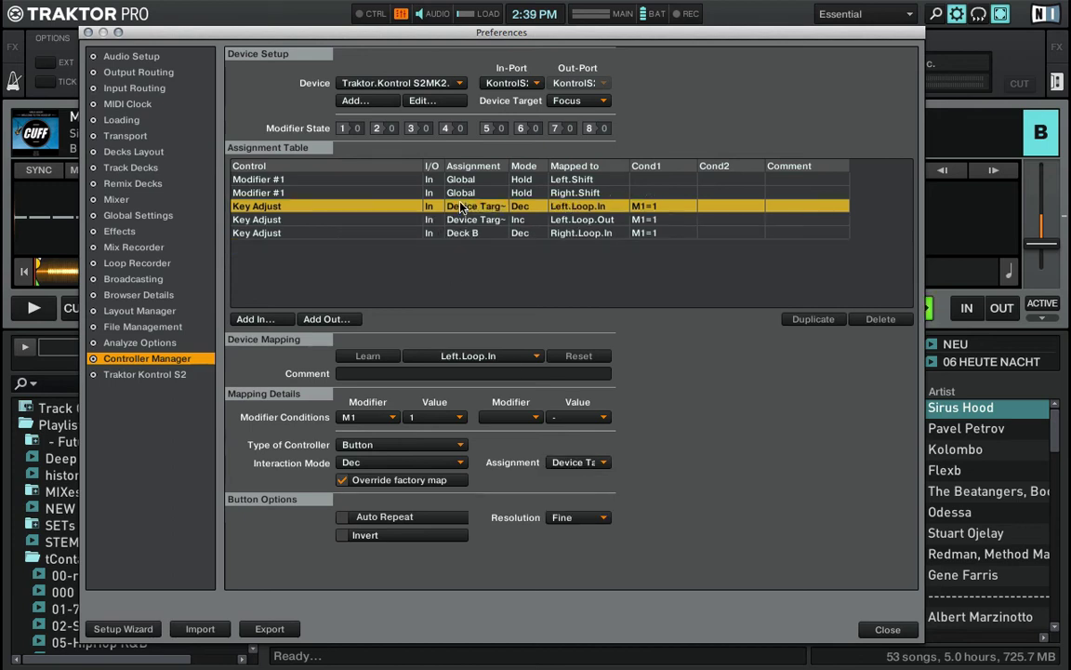
{"action": "left_click", "coordinate": [578, 463]}
{"action": "left_click", "coordinate": [564, 477]}
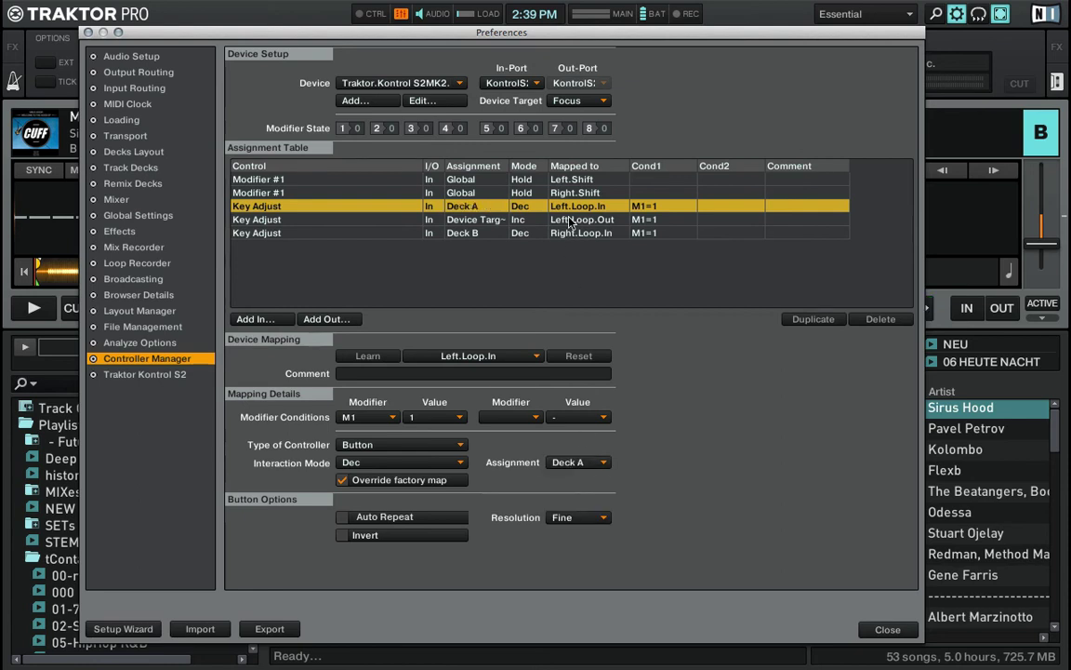
{"action": "left_click", "coordinate": [570, 221]}
{"action": "left_click", "coordinate": [578, 462]}
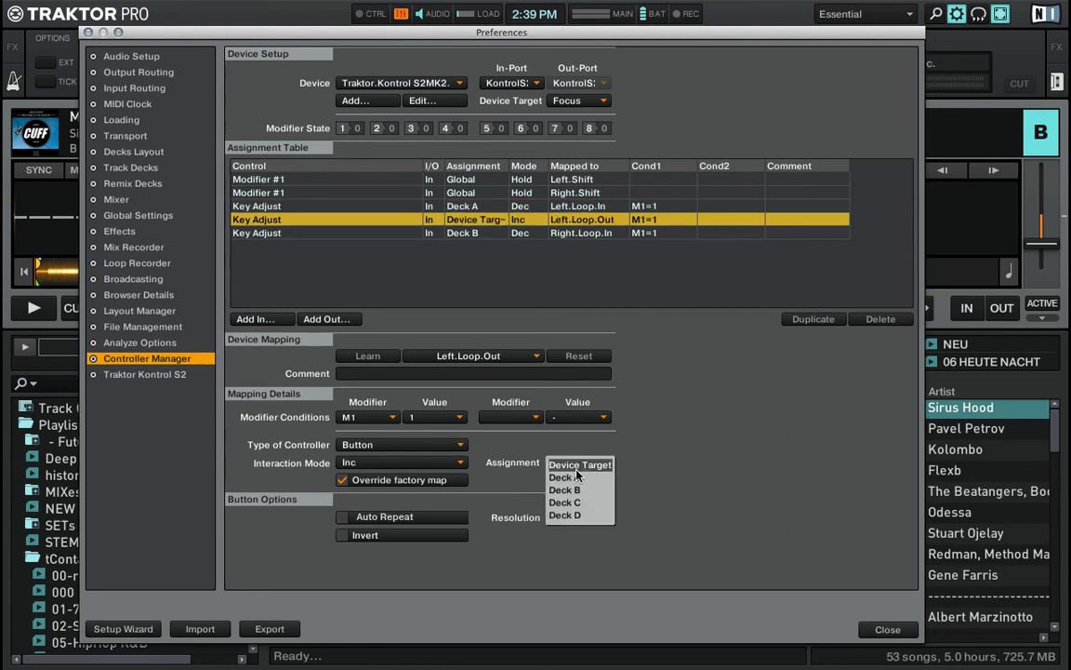
{"action": "left_click", "coordinate": [564, 477]}
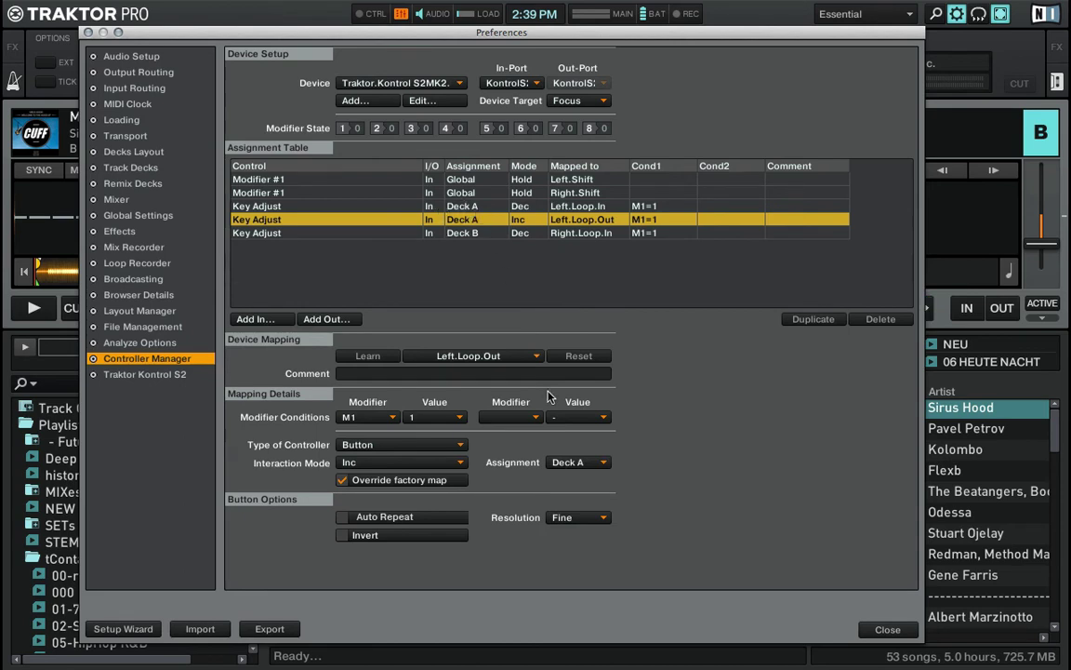
Select the Right.Loop.In mapping and move the Preferences window aside to test it on deck B's key knob
{"action": "left_click", "coordinate": [520, 235]}
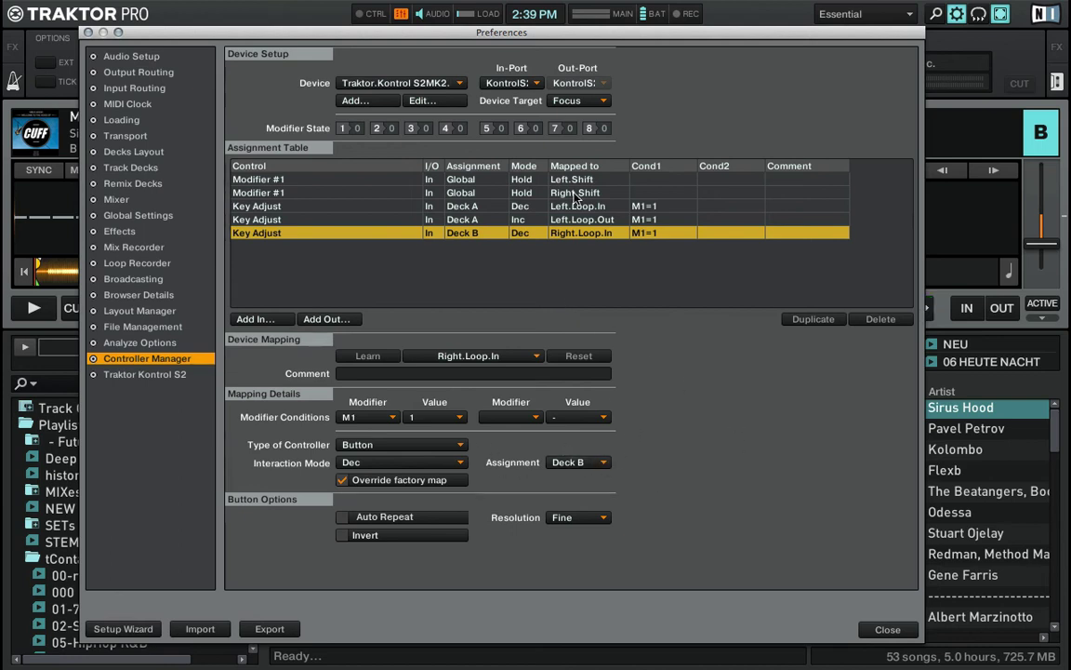
{"action": "left_click_drag", "start_coordinate": [517, 35], "coordinate": [592, 326]}
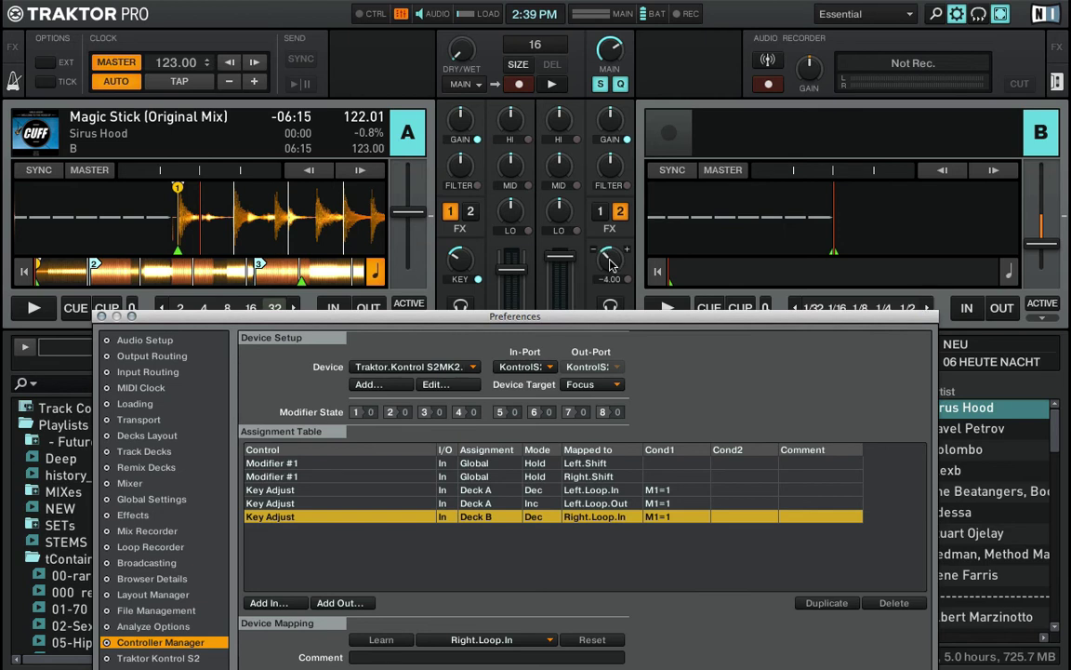
Add another Track Deck Key Adjust input mapping and learn it to the controller's Right.Loop.Out button
{"action": "left_click_drag", "start_coordinate": [592, 323], "coordinate": [570, 13]}
{"action": "left_click", "coordinate": [246, 346]}
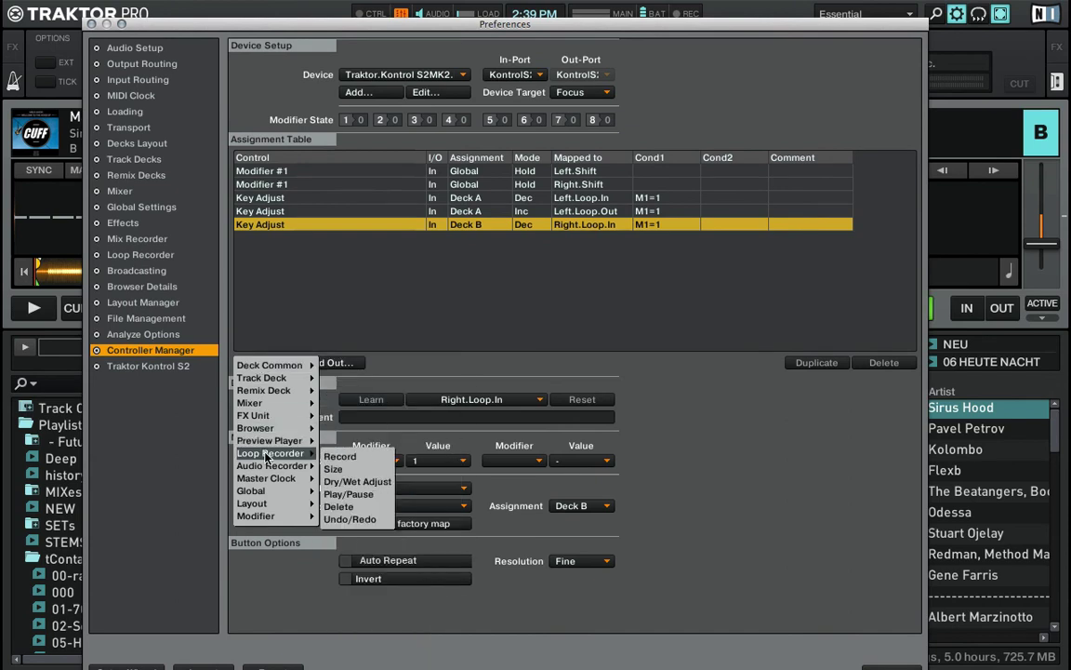
{"action": "mouse_move", "coordinate": [270, 378]}
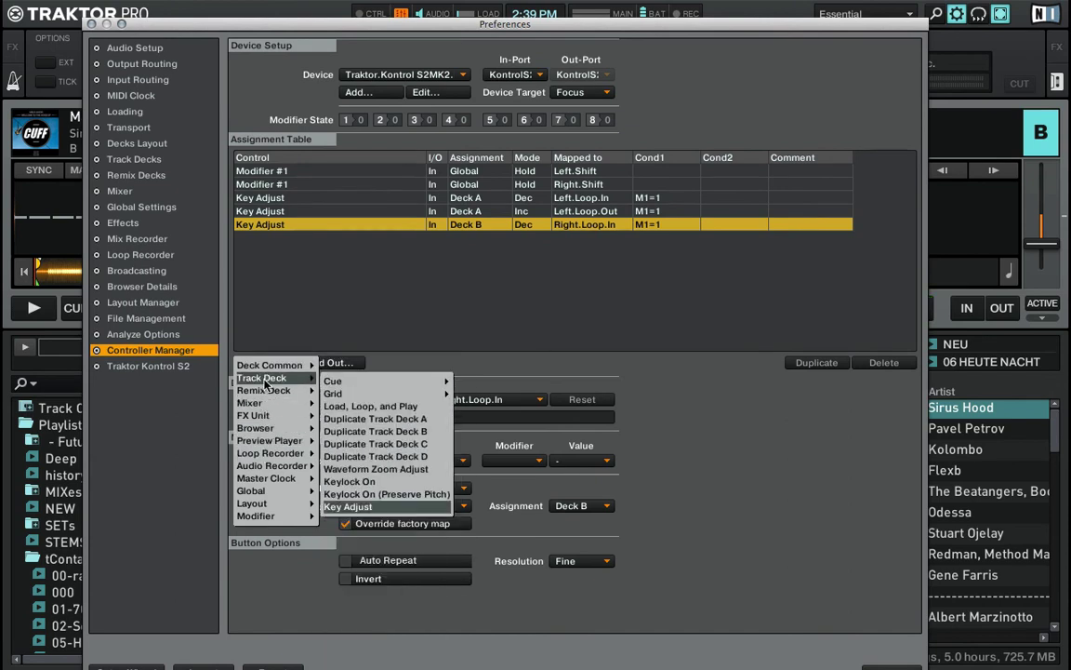
{"action": "left_click", "coordinate": [348, 506]}
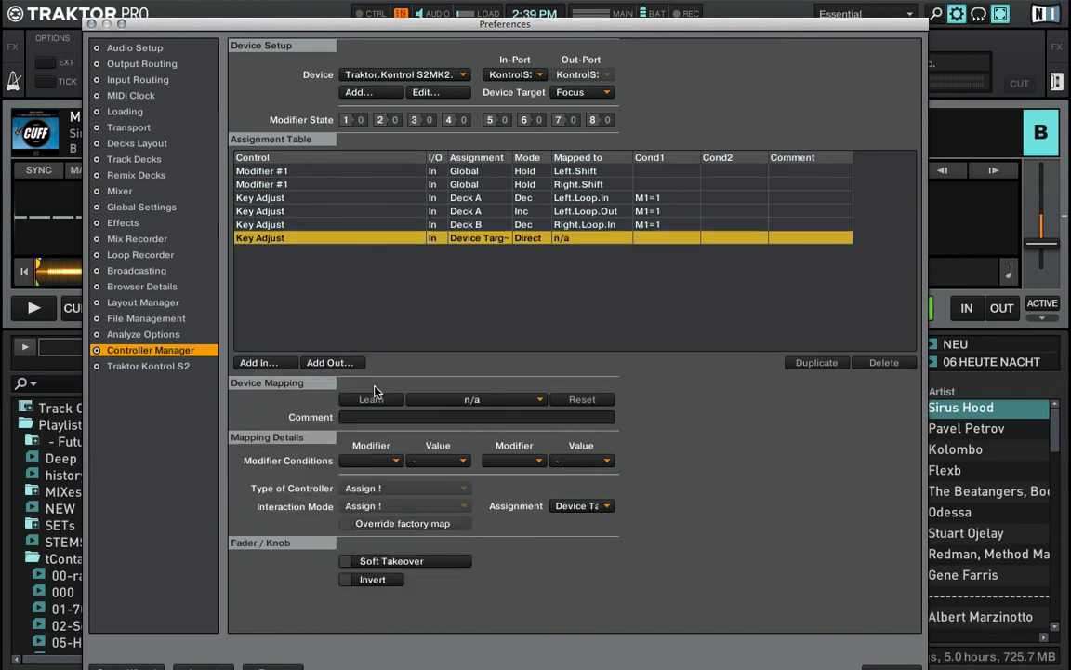
{"action": "left_click", "coordinate": [371, 400]}
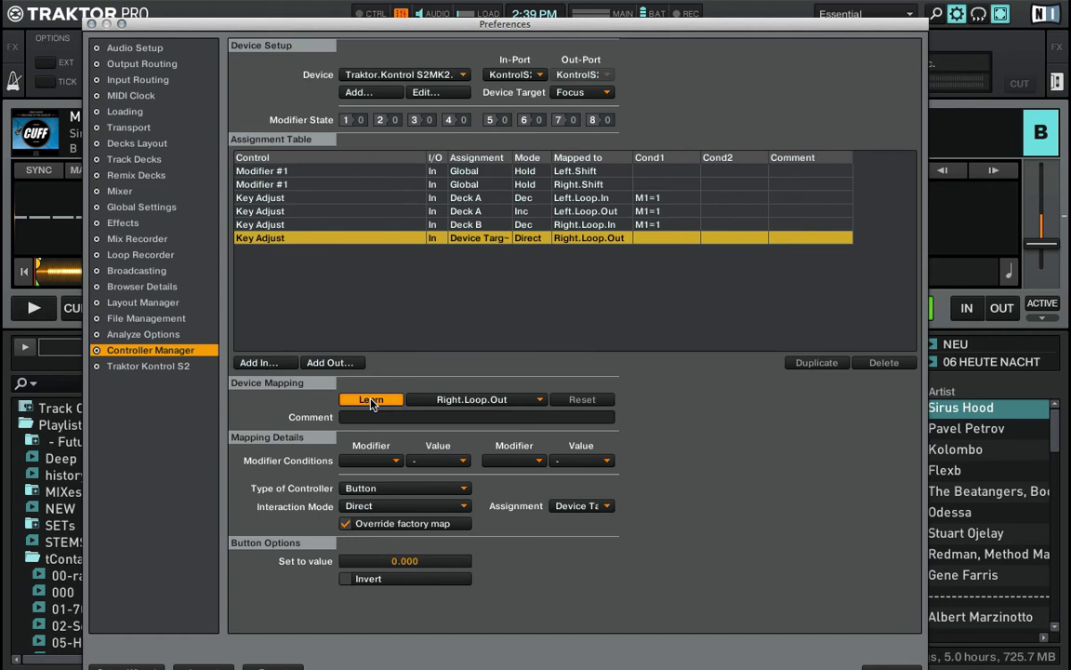
{"action": "left_click", "coordinate": [371, 400]}
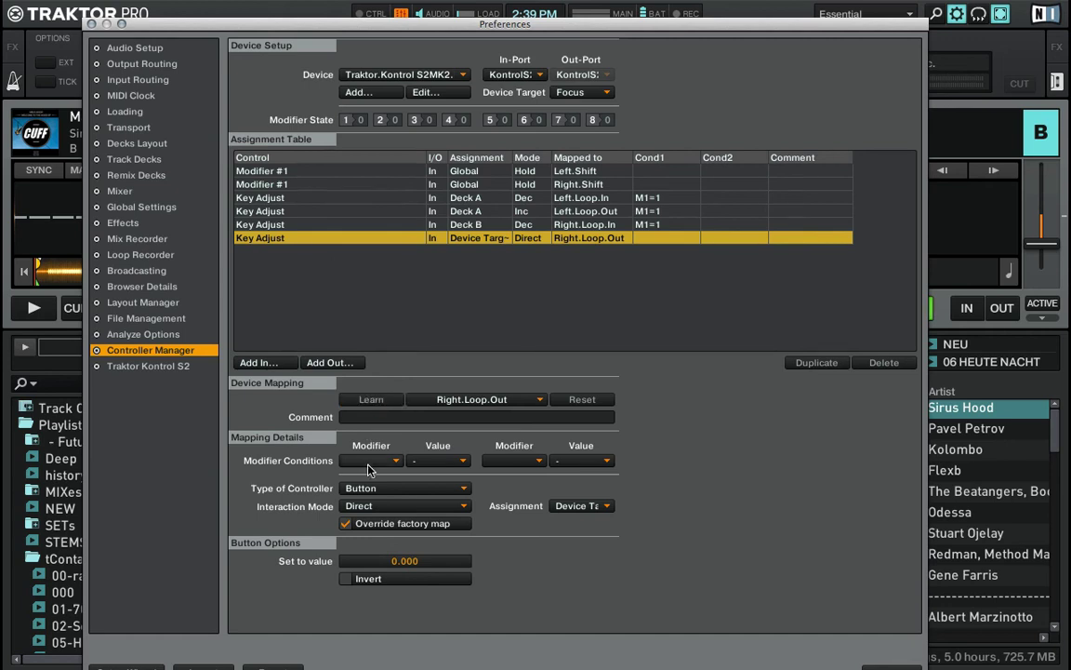
Restrict the Right.Loop.Out Key Adjust mapping with the modifier condition M1 = 1
{"action": "left_click", "coordinate": [372, 461]}
{"action": "left_click", "coordinate": [368, 361]}
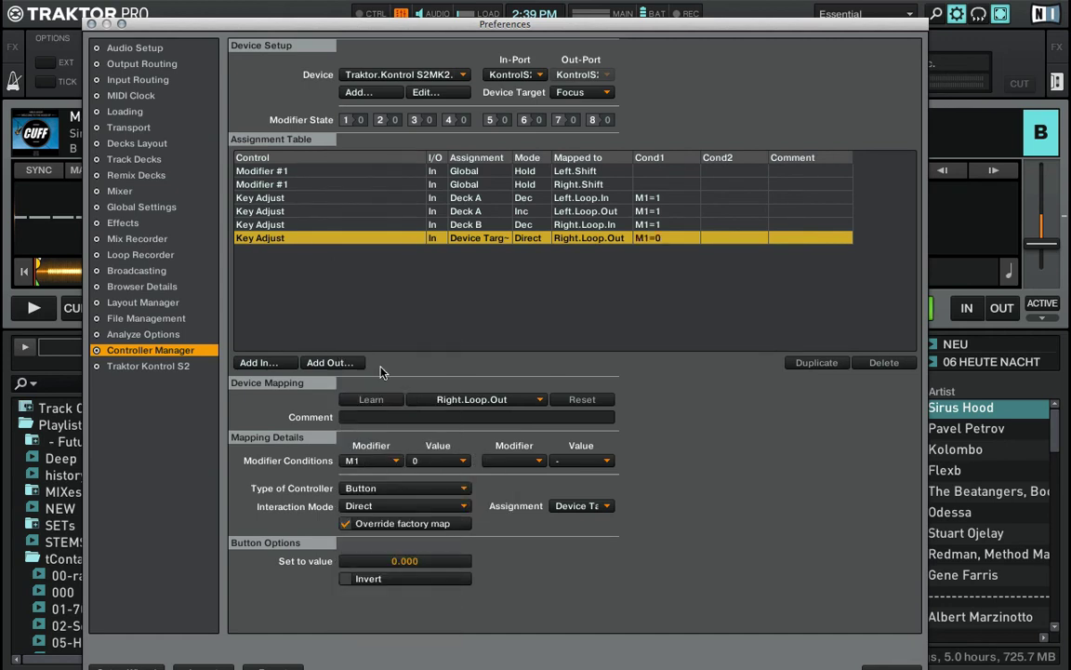
{"action": "left_click", "coordinate": [413, 461]}
{"action": "left_click", "coordinate": [412, 476]}
Set the Right.Loop.Out mapping to Inc interaction mode with Fine resolution and assign it to Deck B
{"action": "left_click", "coordinate": [391, 507]}
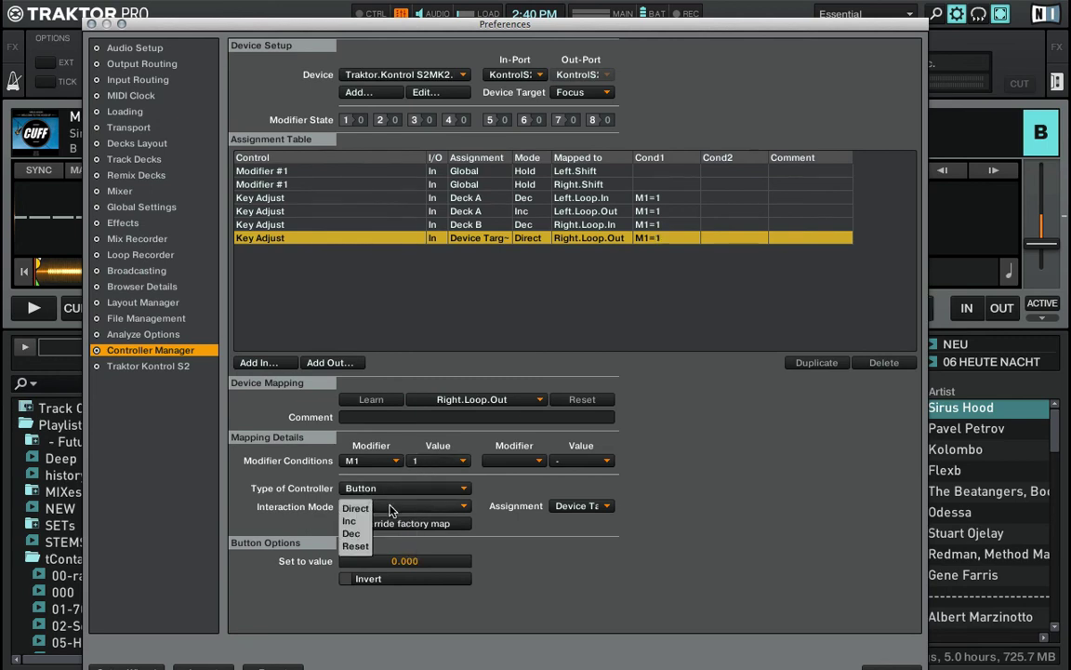
{"action": "left_click", "coordinate": [361, 521]}
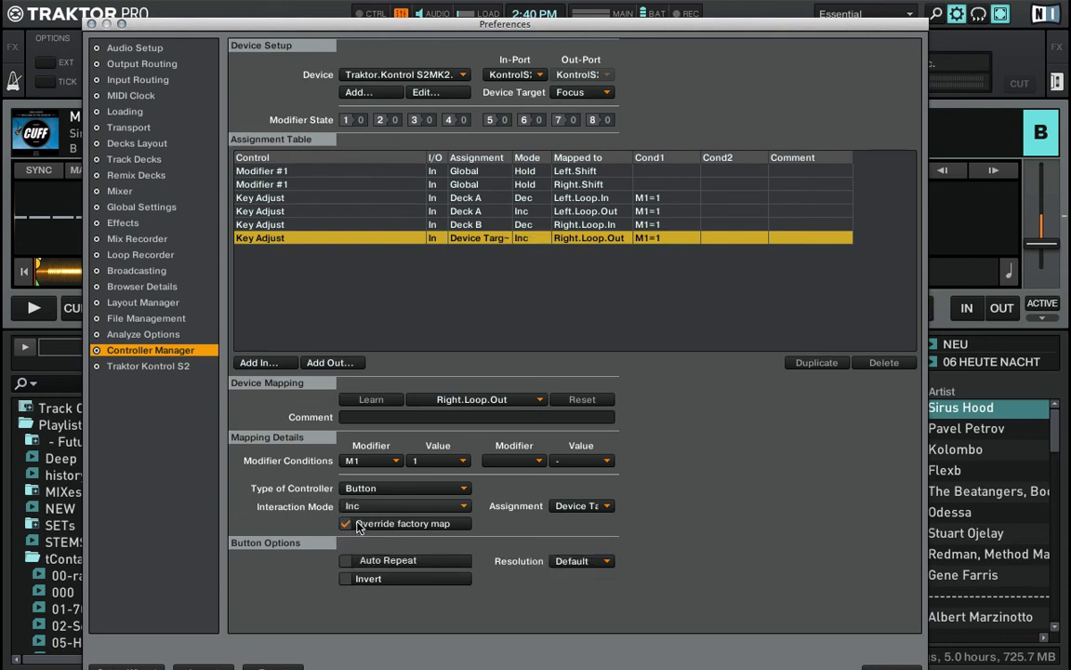
{"action": "left_click", "coordinate": [584, 562]}
{"action": "left_click", "coordinate": [563, 576]}
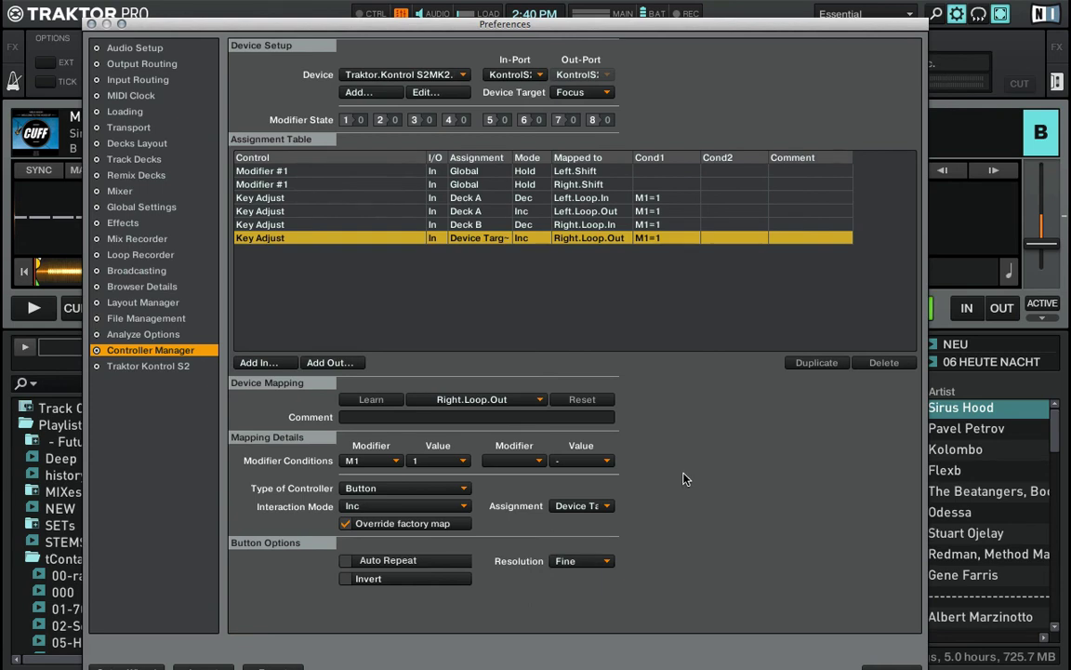
{"action": "left_click", "coordinate": [567, 507]}
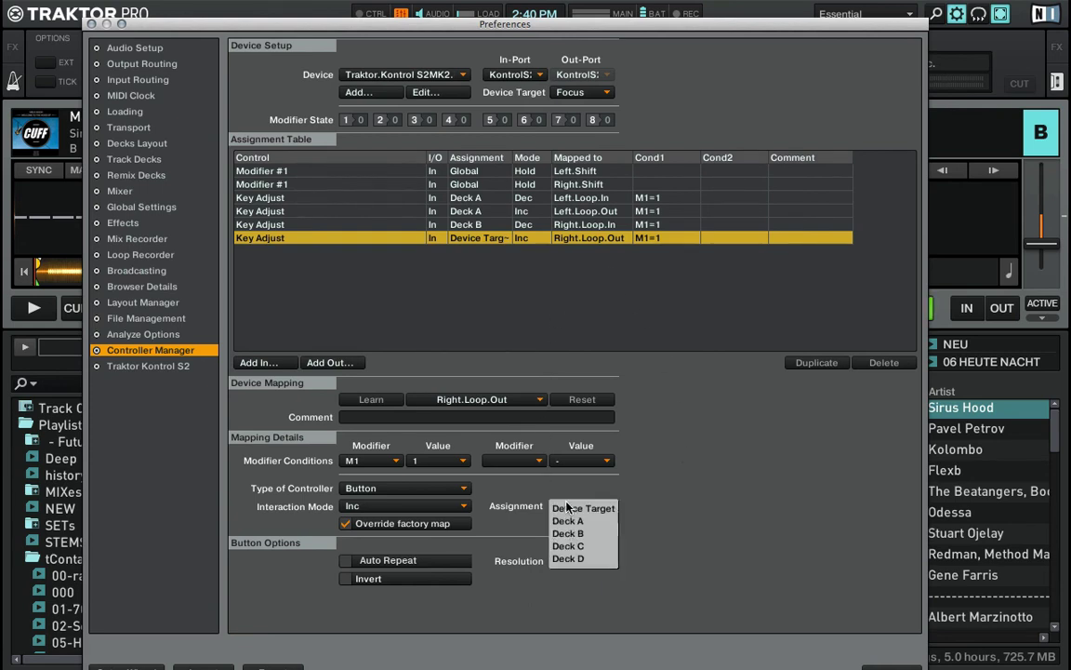
{"action": "left_click", "coordinate": [569, 534]}
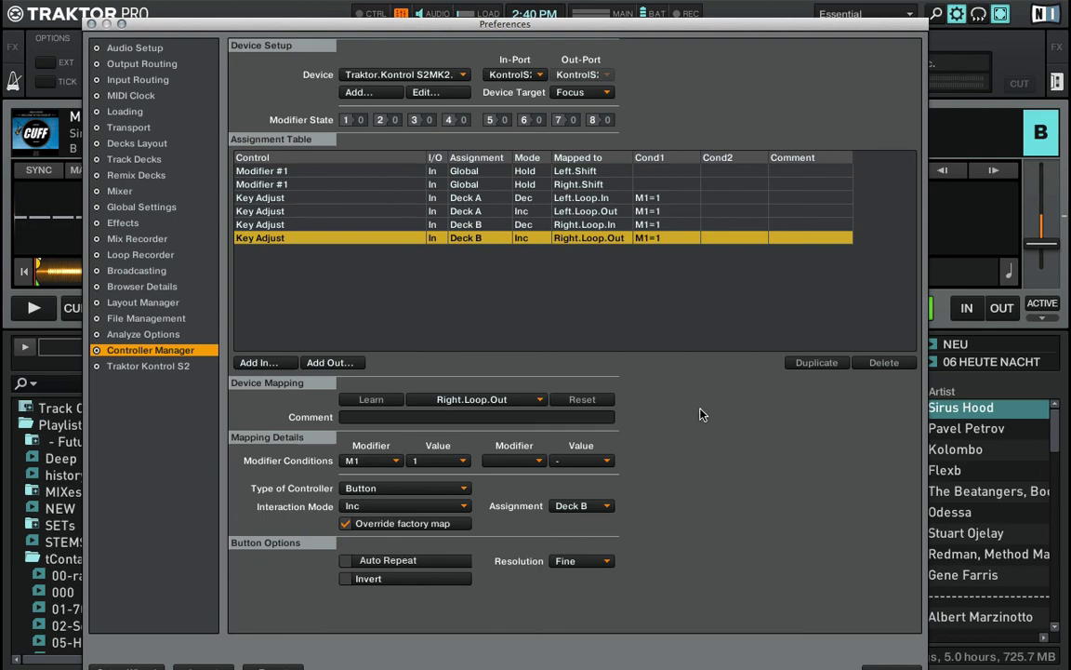
Move the Preferences window clear of the decks' key knobs to check the Key Adjust mappings, and bring it back
{"action": "left_click_drag", "start_coordinate": [612, 27], "coordinate": [642, 316]}
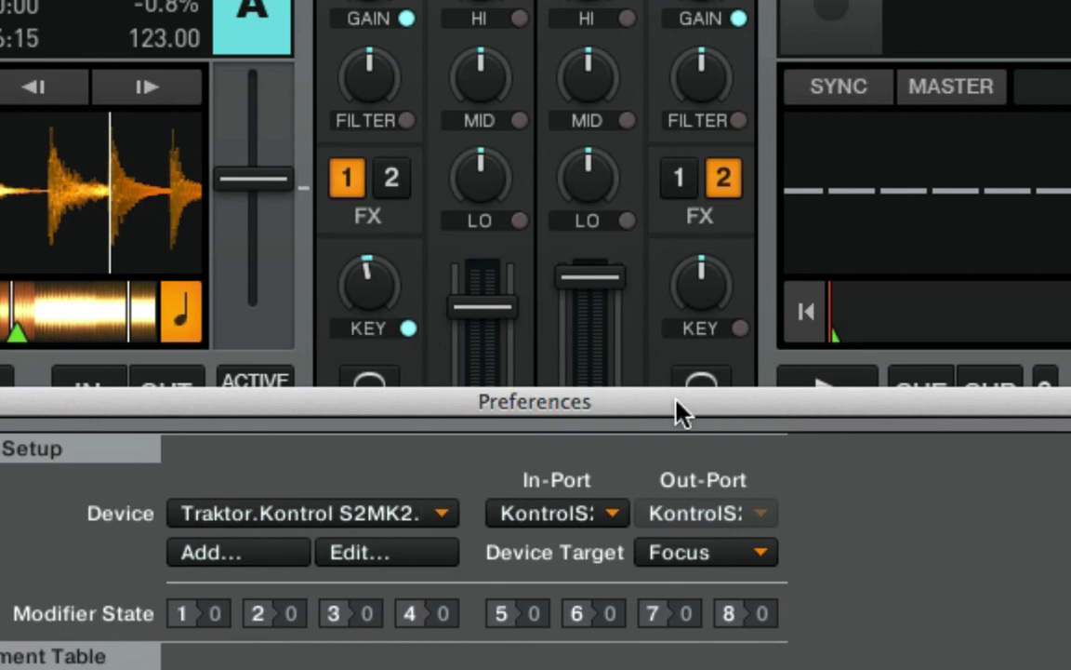
{"action": "left_click_drag", "start_coordinate": [678, 412], "coordinate": [688, 400]}
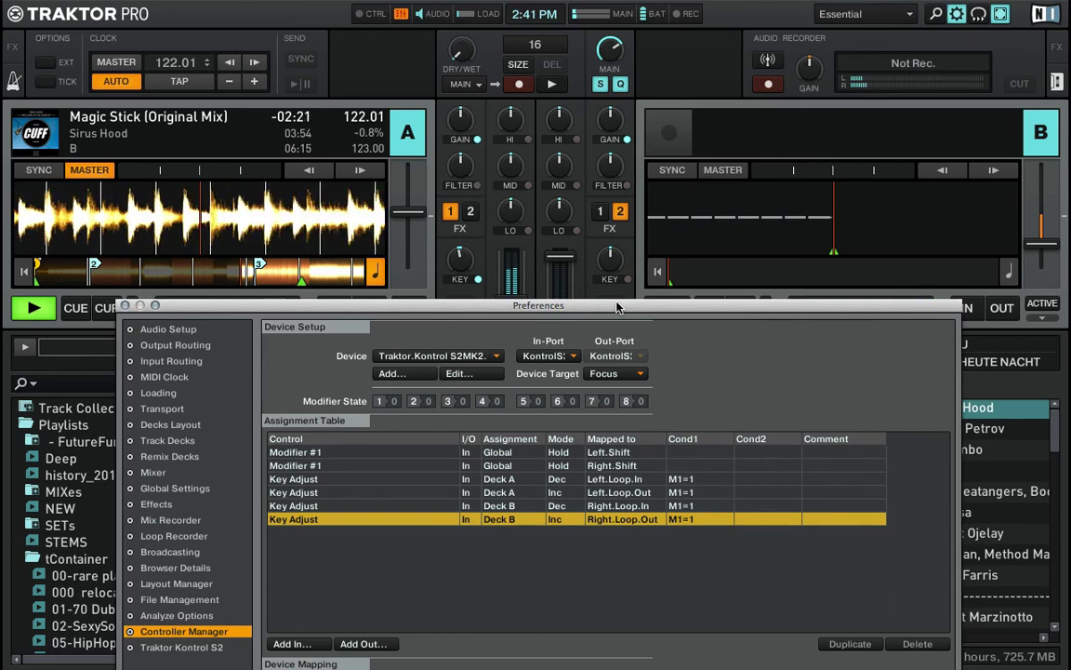
{"action": "left_click_drag", "start_coordinate": [617, 307], "coordinate": [655, 29]}
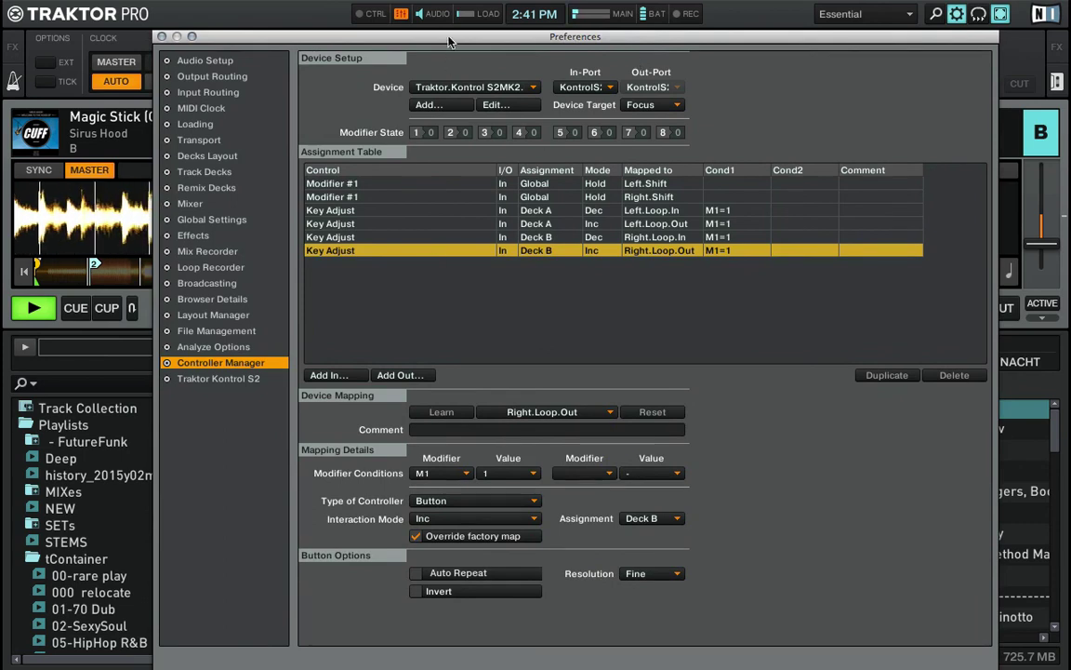